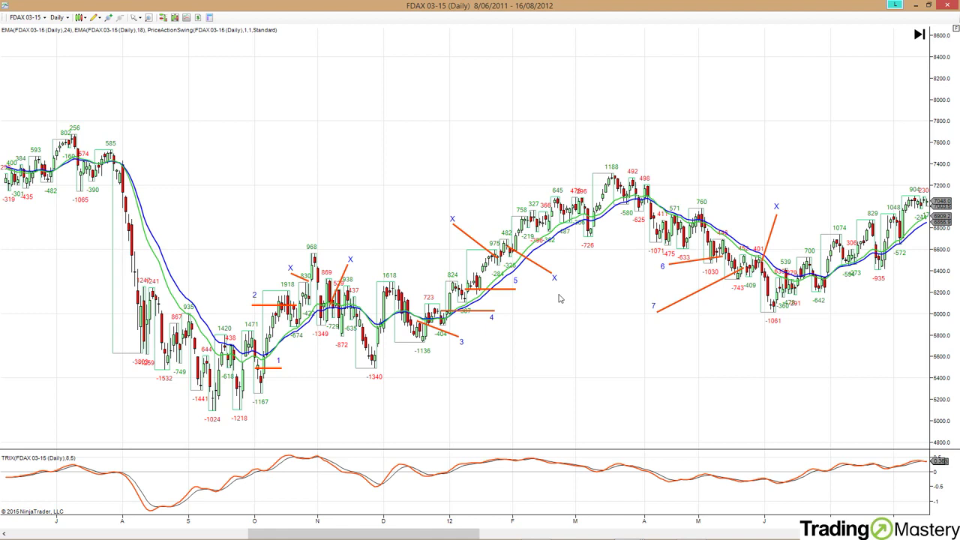
# Step: Switch from the NinjaTrader chart to the TMC Dax workbook in Excel and review the lot split and account size rules above the table
pyautogui.moveTo(941, 389); pyautogui.dragTo(942, 409)
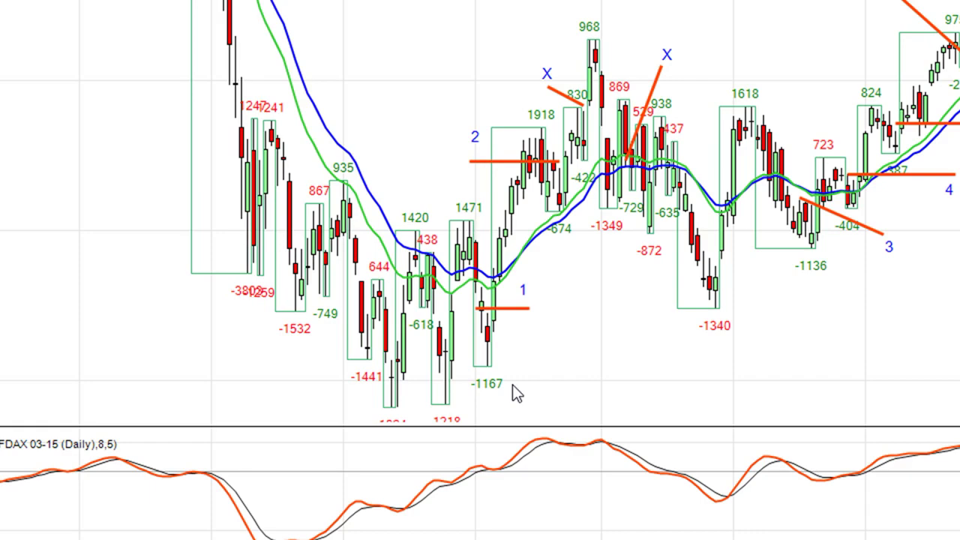
pyautogui.hotkey('alt', 'Tab')
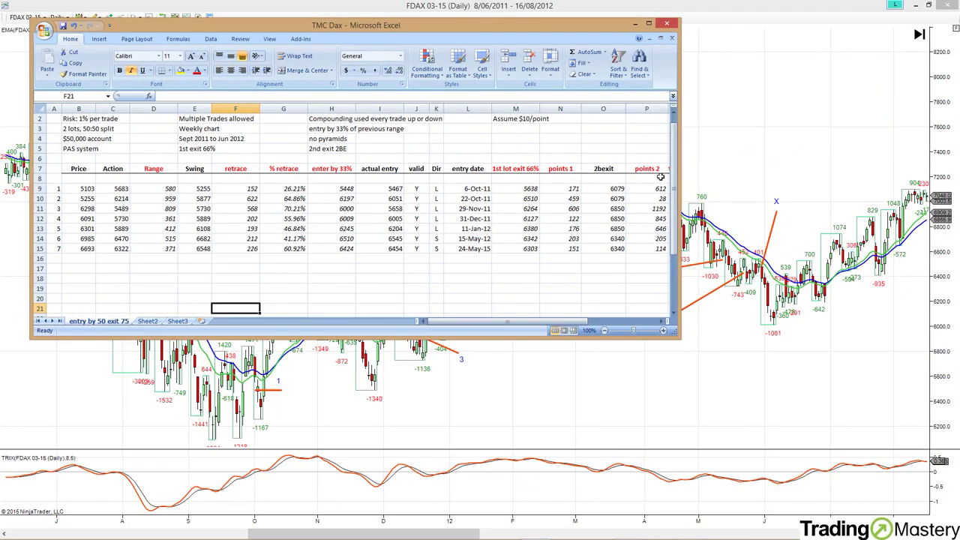
pyautogui.scroll(1, 674, 174)
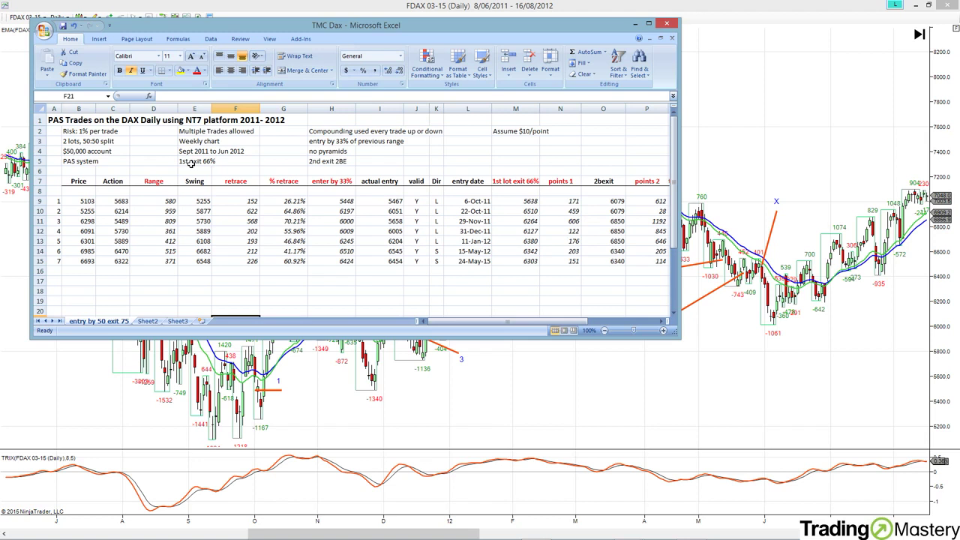
pyautogui.click(68, 142)
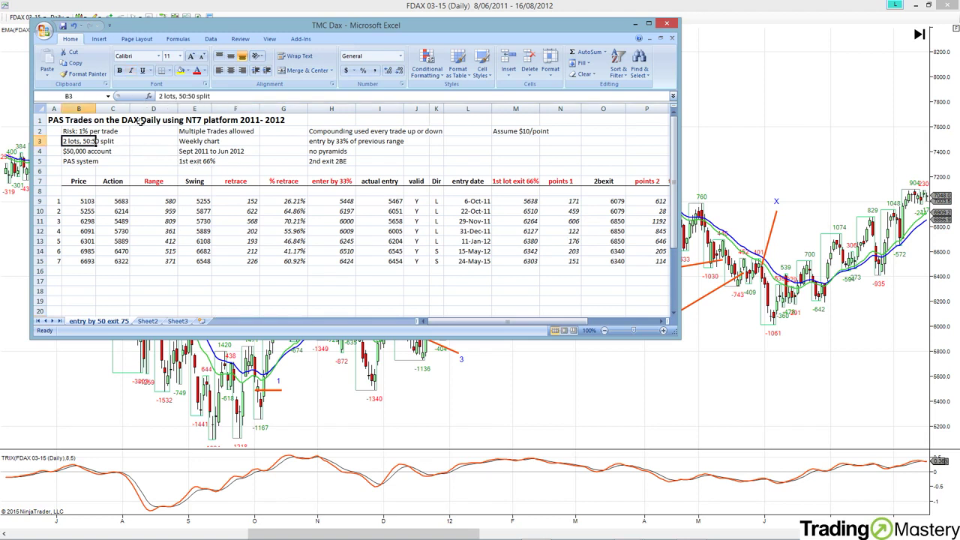
pyautogui.click(87, 153)
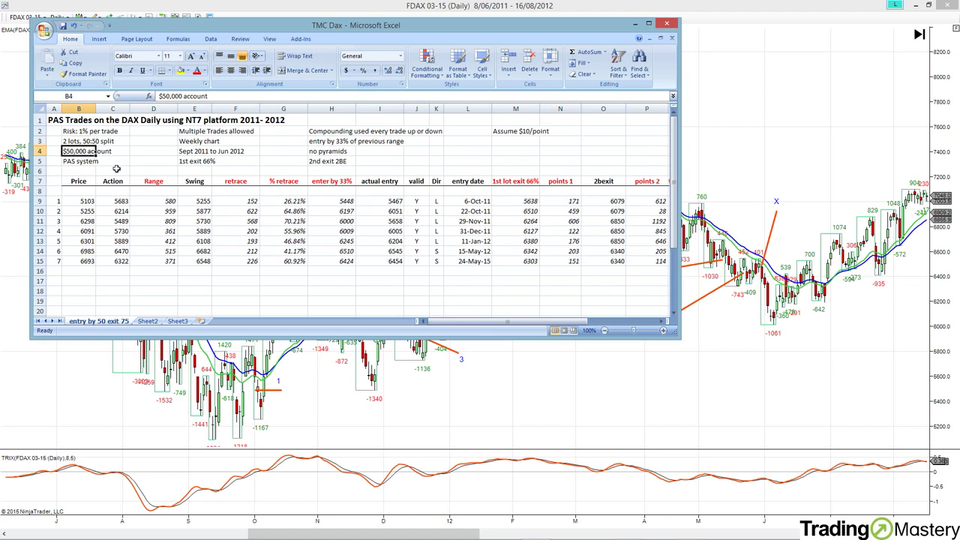
pyautogui.click(70, 142)
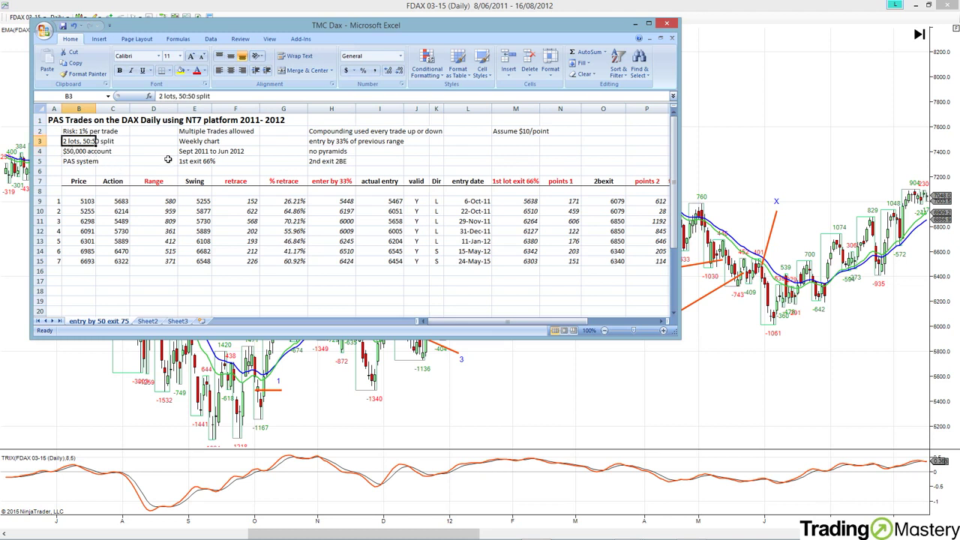
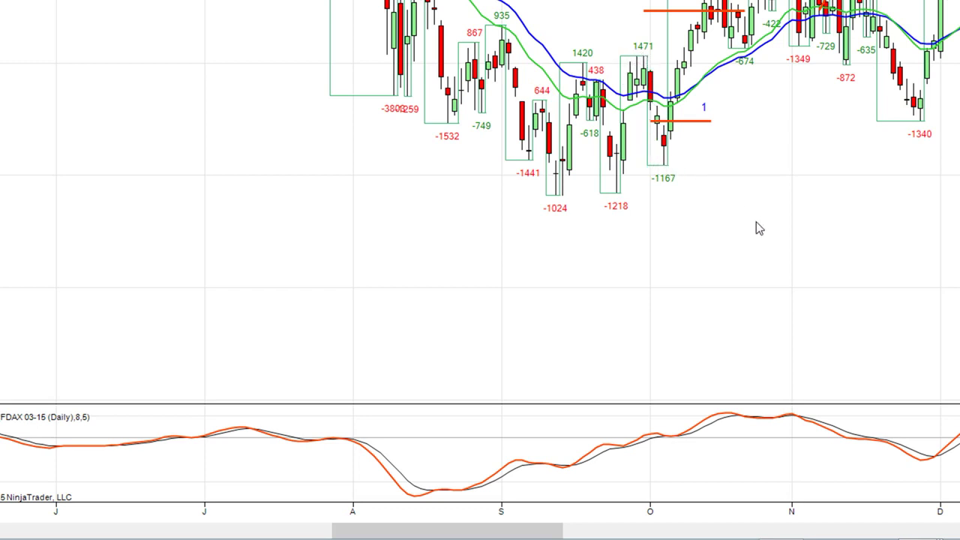
# Step: Pan the FDAX chart, then move the Excel workbook window lower over it and inspect trade 1's Price, Action and Range cells
pyautogui.moveTo(756, 221); pyautogui.dragTo(700, 233)
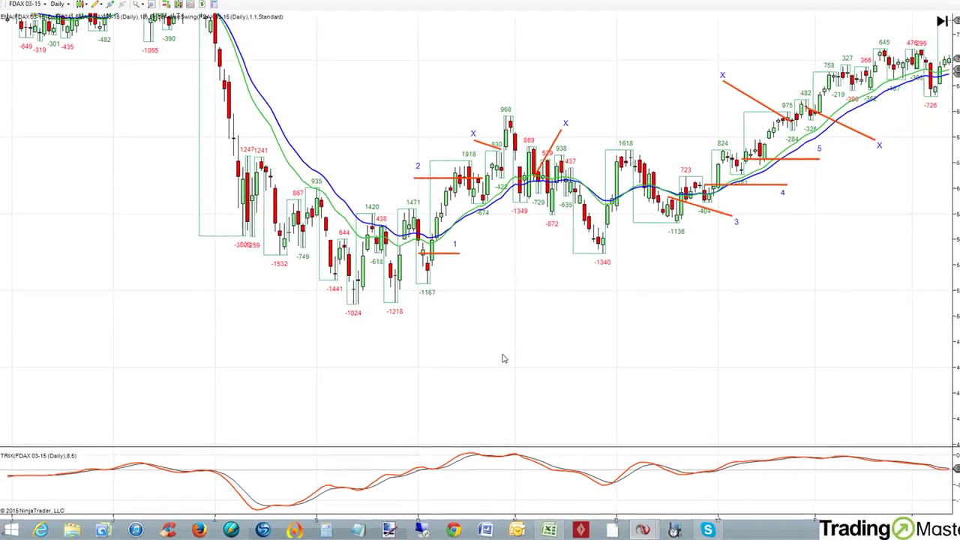
pyautogui.hotkey('alt', 'Tab')
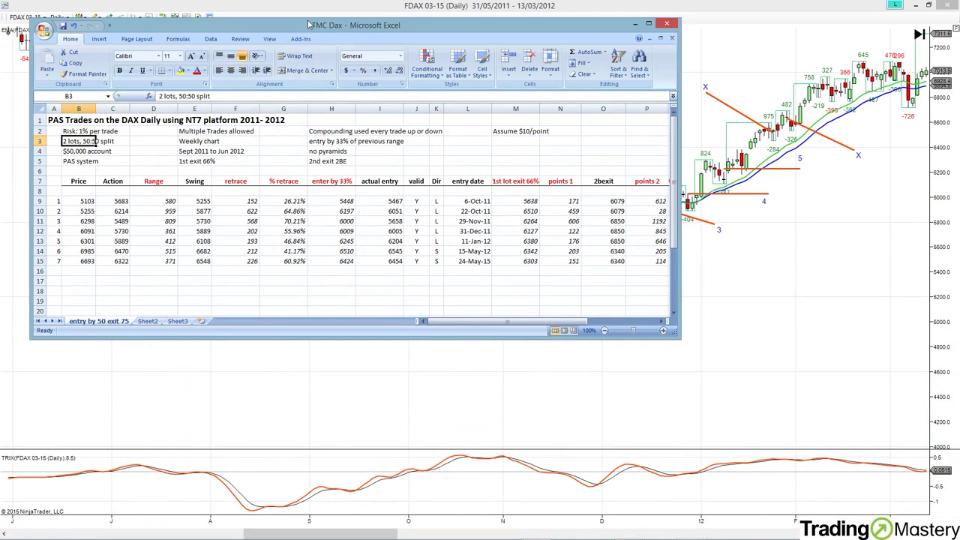
pyautogui.moveTo(308, 29); pyautogui.dragTo(476, 134)
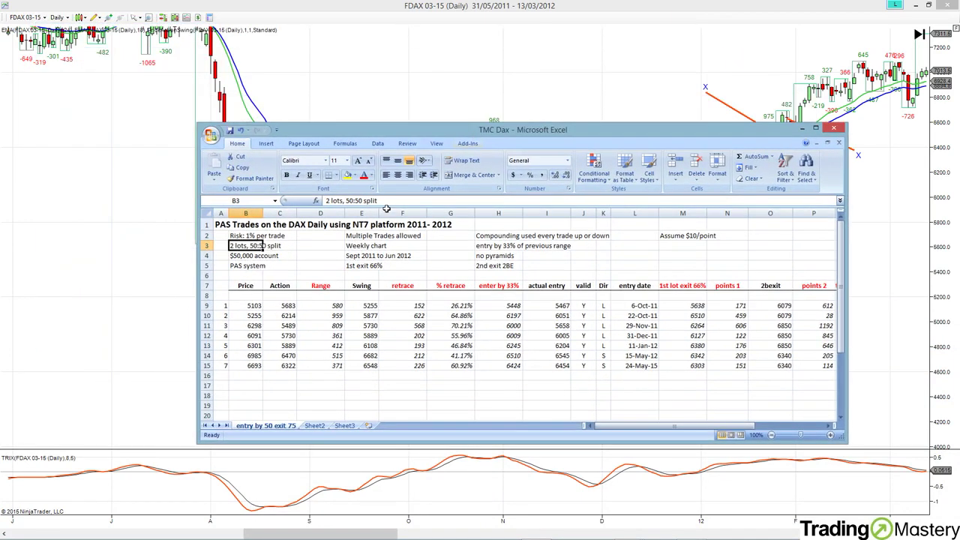
pyautogui.click(254, 305)
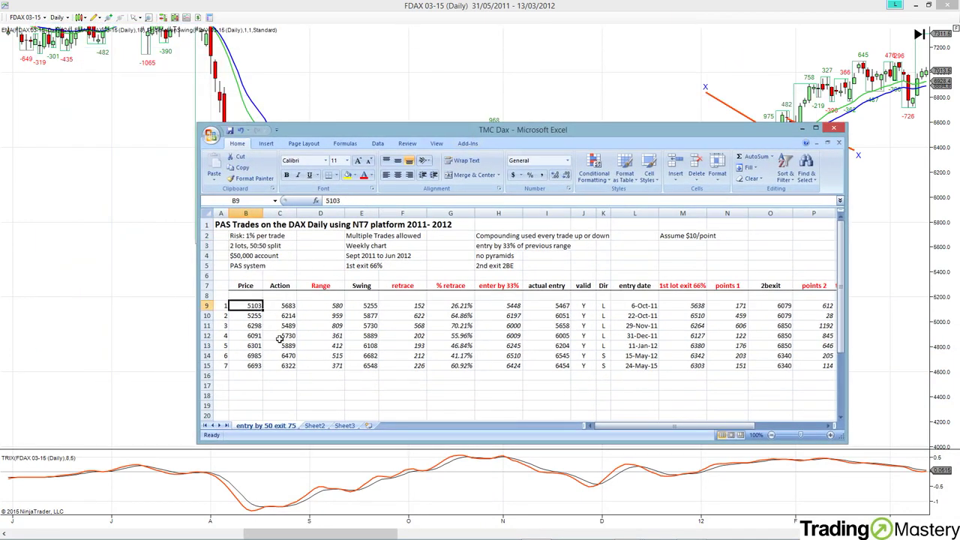
pyautogui.click(289, 305)
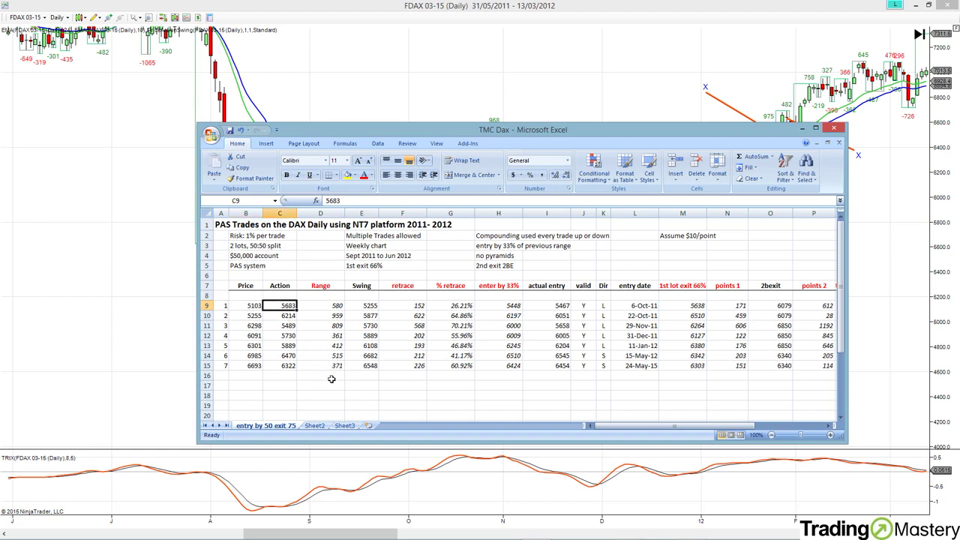
pyautogui.click(334, 306)
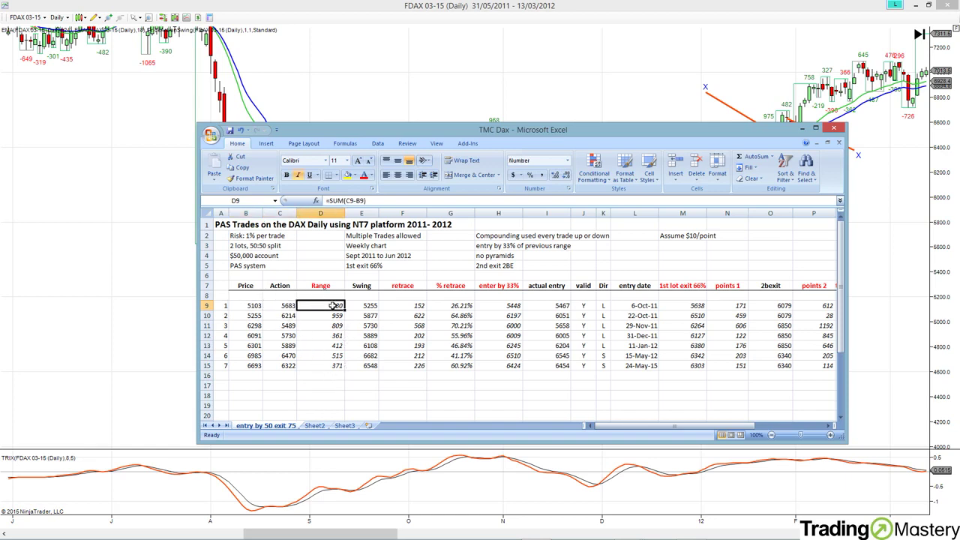
# Step: Inspect trade 1's Swing, retrace, % retrace and enter by 33% cells, including trade 2's % retrace
pyautogui.moveTo(454, 135); pyautogui.dragTo(437, 113)
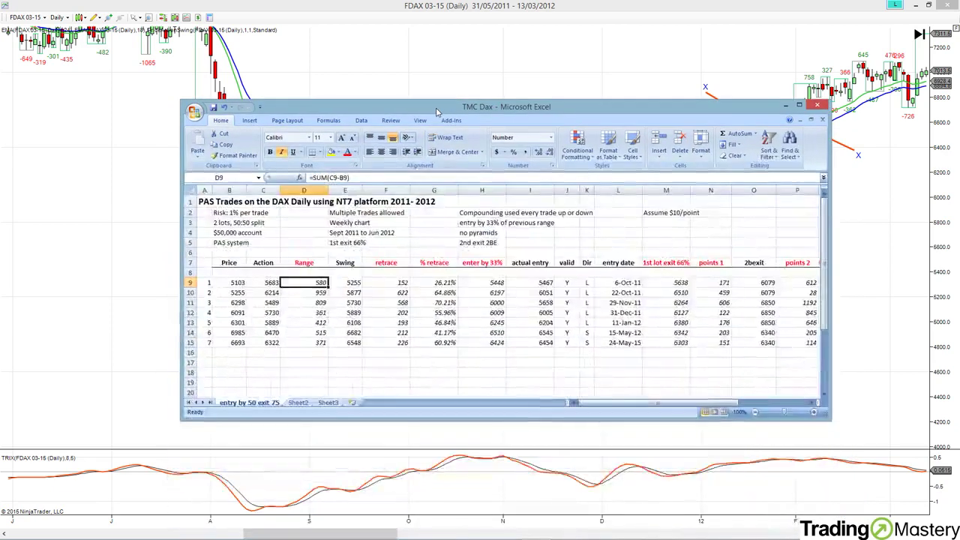
pyautogui.click(347, 283)
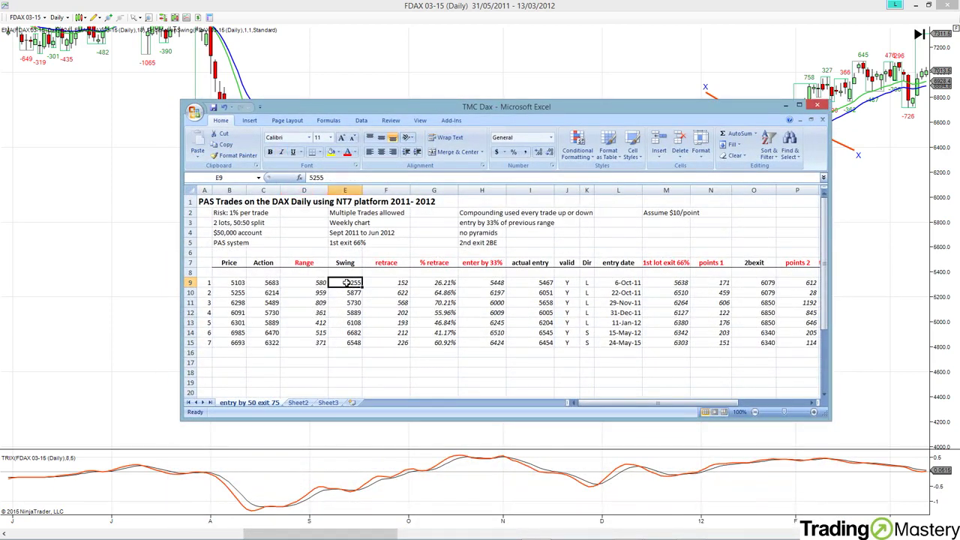
pyautogui.click(398, 283)
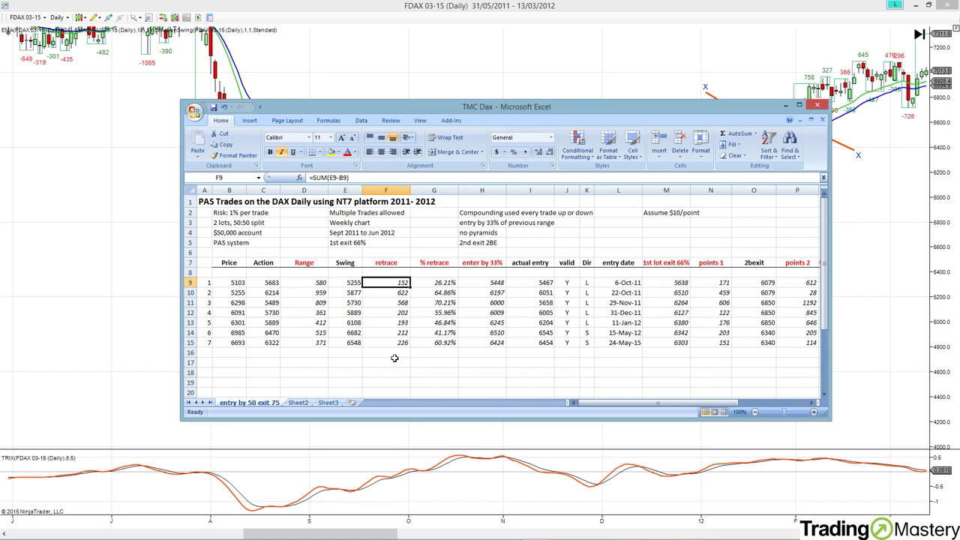
pyautogui.click(442, 283)
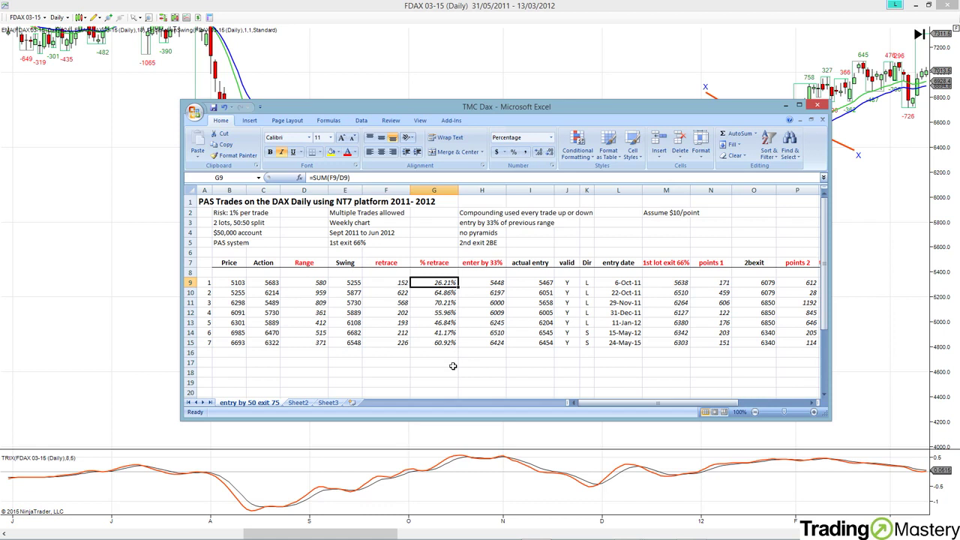
pyautogui.click(442, 294)
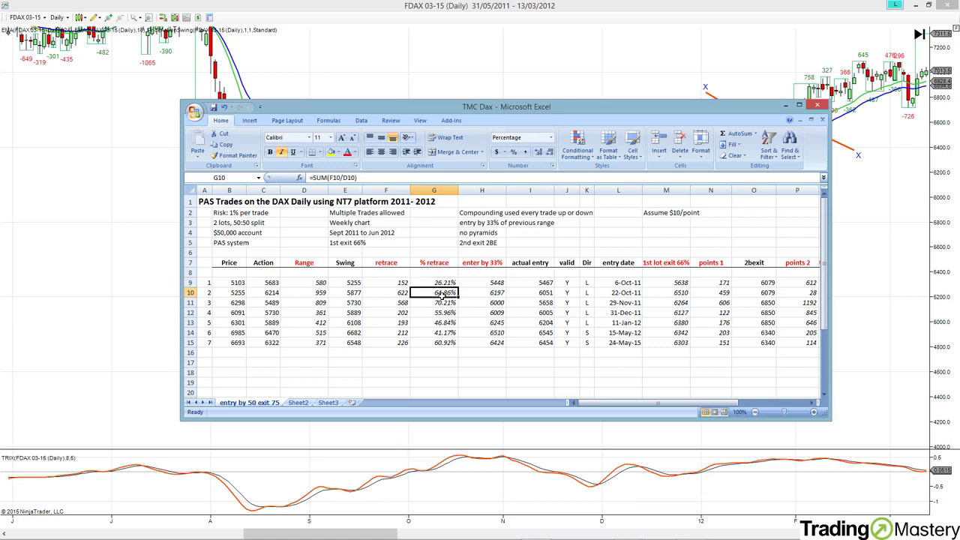
pyautogui.click(442, 282)
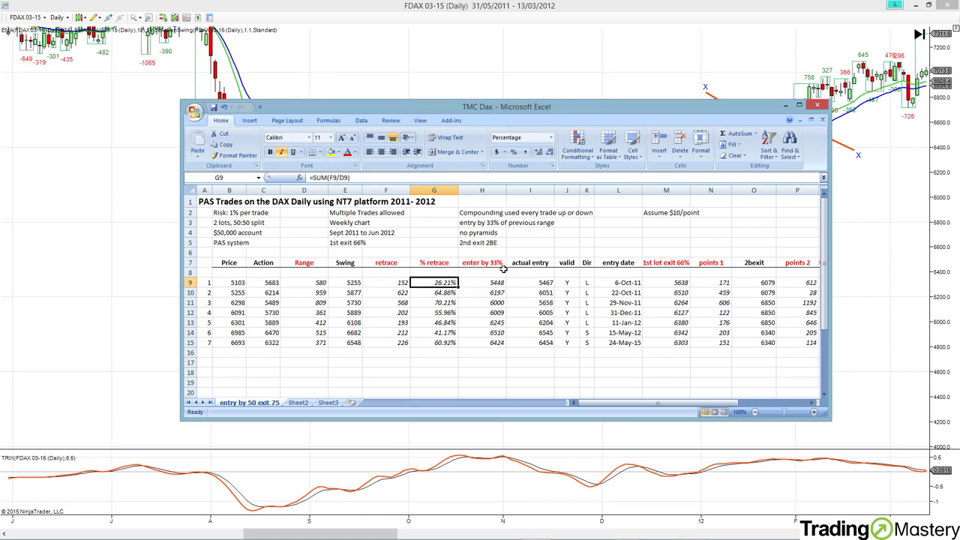
pyautogui.click(489, 282)
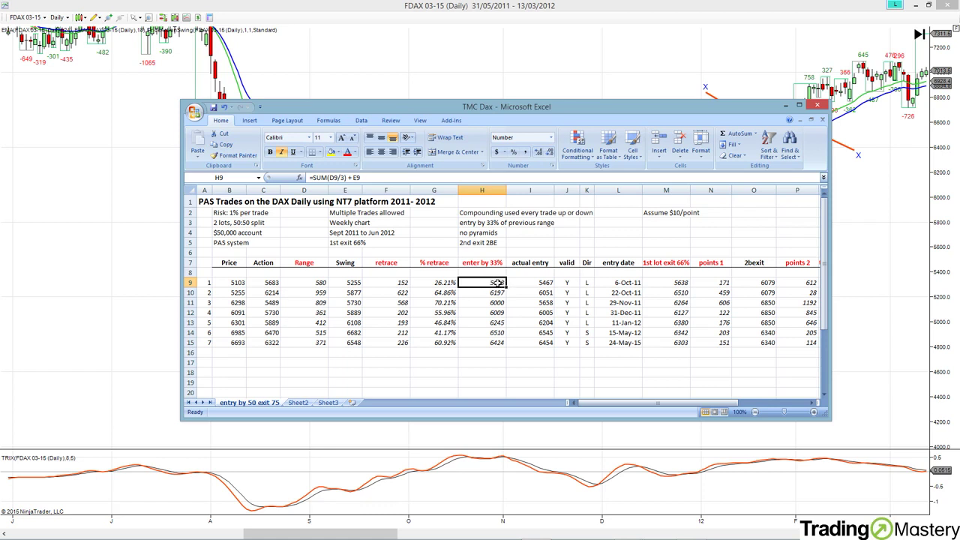
# Step: Compare trade 1 on the NinjaTrader FDAX chart with its row in the Excel workbook, discarding the pending entry in cell I18
pyautogui.click(522, 432)
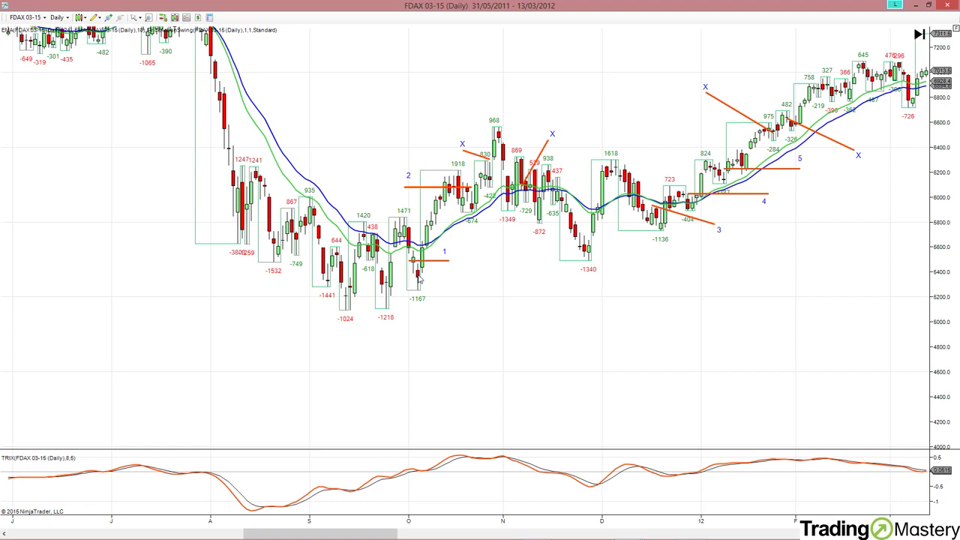
pyautogui.moveTo(418, 280)
pyautogui.hotkey('alt', 'Tab')
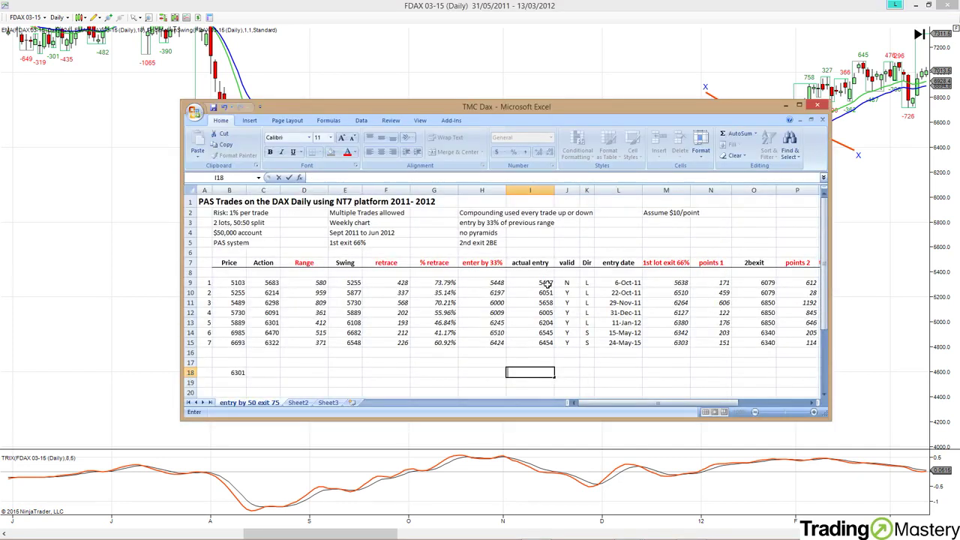
pyautogui.press('Escape')
pyautogui.click(432, 360)
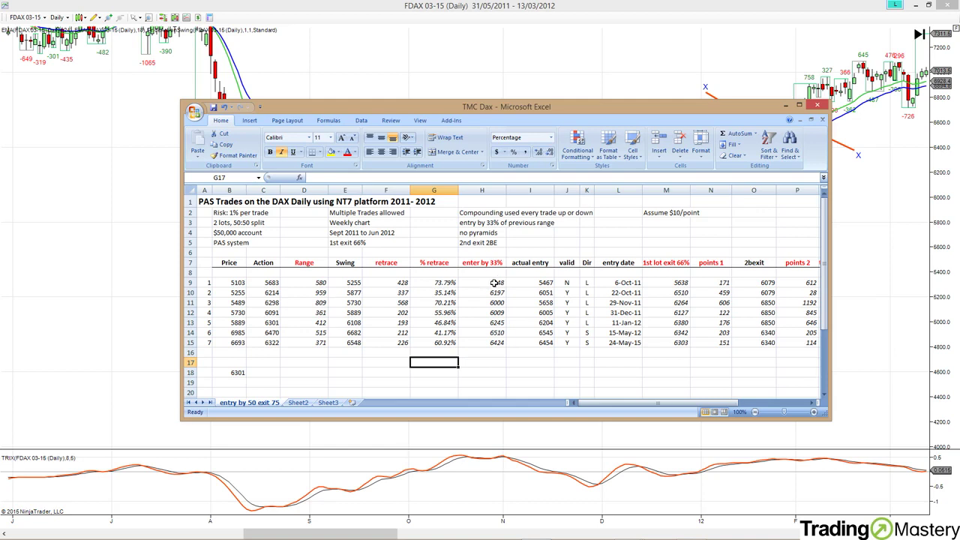
pyautogui.click(510, 431)
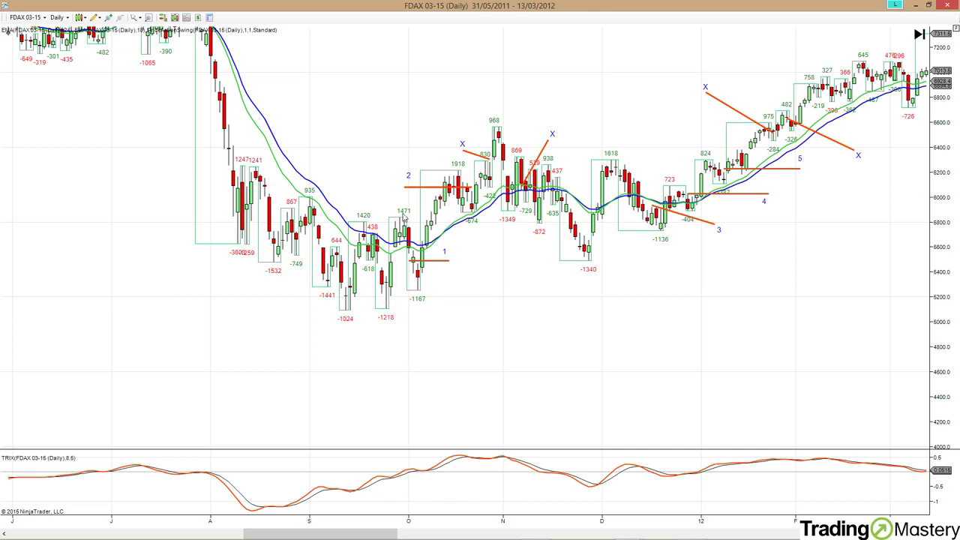
pyautogui.hotkey('alt', 'Tab')
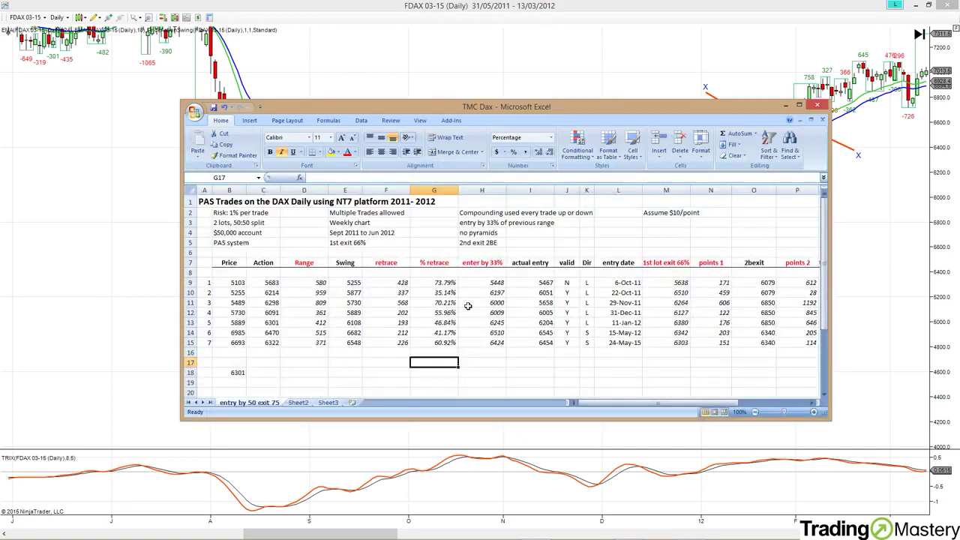
# Step: Inspect trade 1's actual entry, enter by 33% and valid cells
pyautogui.click(540, 282)
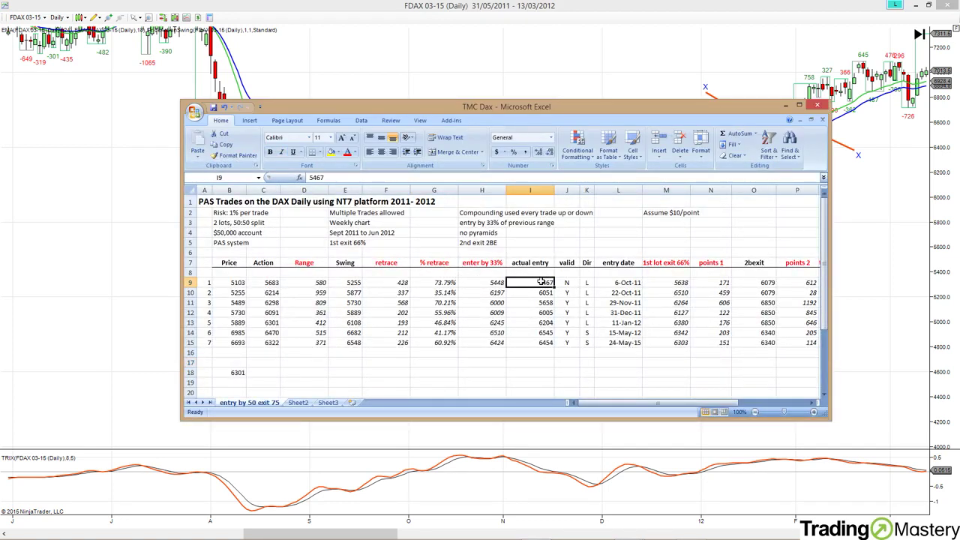
pyautogui.click(496, 282)
pyautogui.click(538, 282)
pyautogui.click(562, 281)
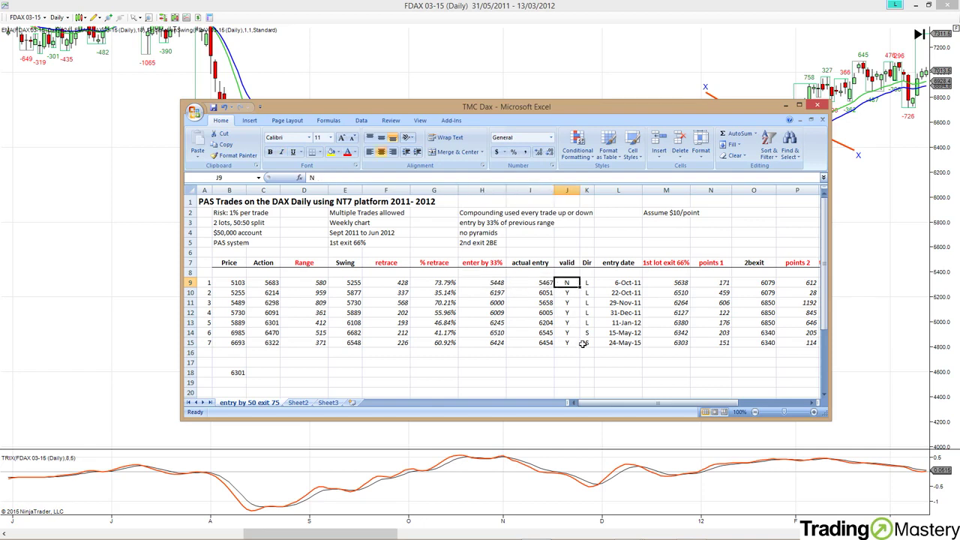
# Step: Examine trade 1's 1st lot exit 66% and points 1 cells in Excel alongside the NinjaTrader FDAX chart
pyautogui.hotkey('alt', 'Tab')
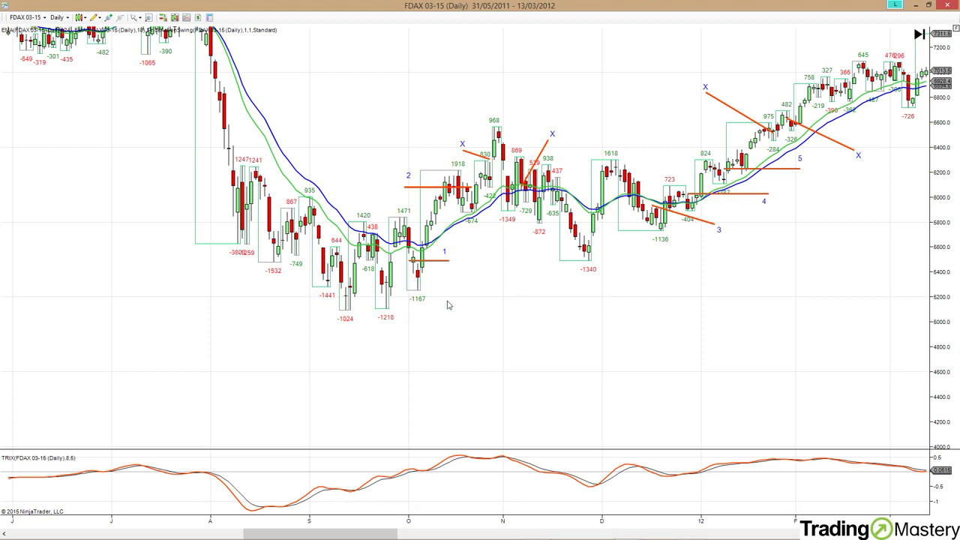
pyautogui.hotkey('alt', 'Tab')
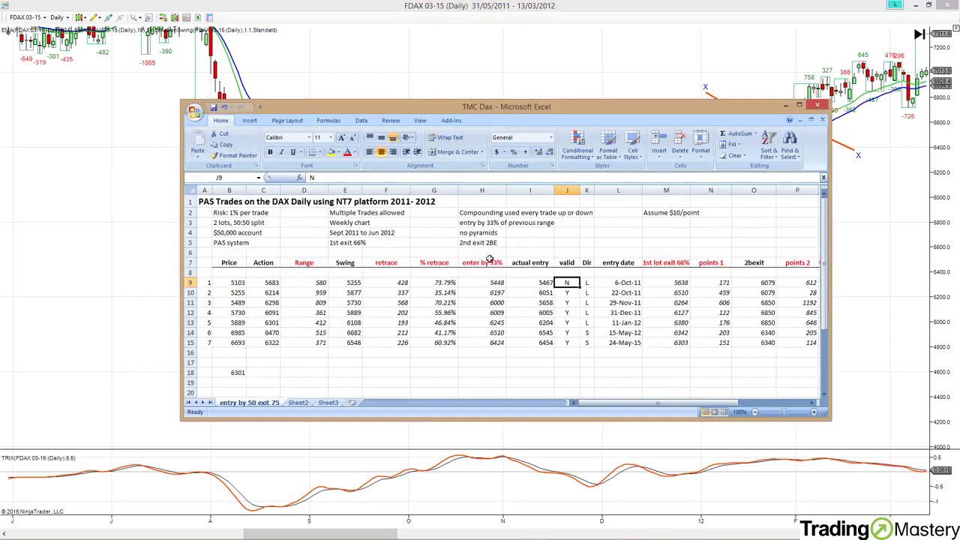
pyautogui.click(677, 285)
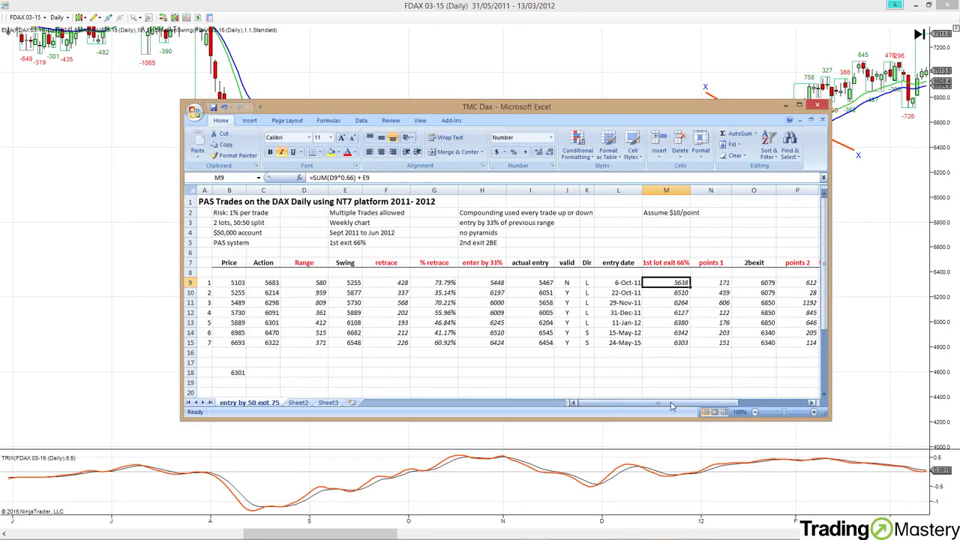
pyautogui.moveTo(671, 405); pyautogui.dragTo(706, 406)
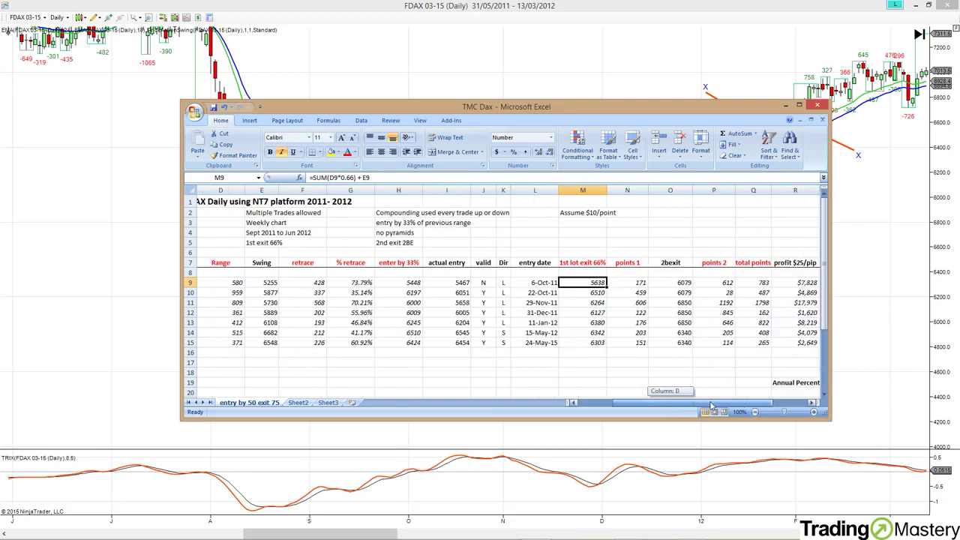
pyautogui.click(632, 281)
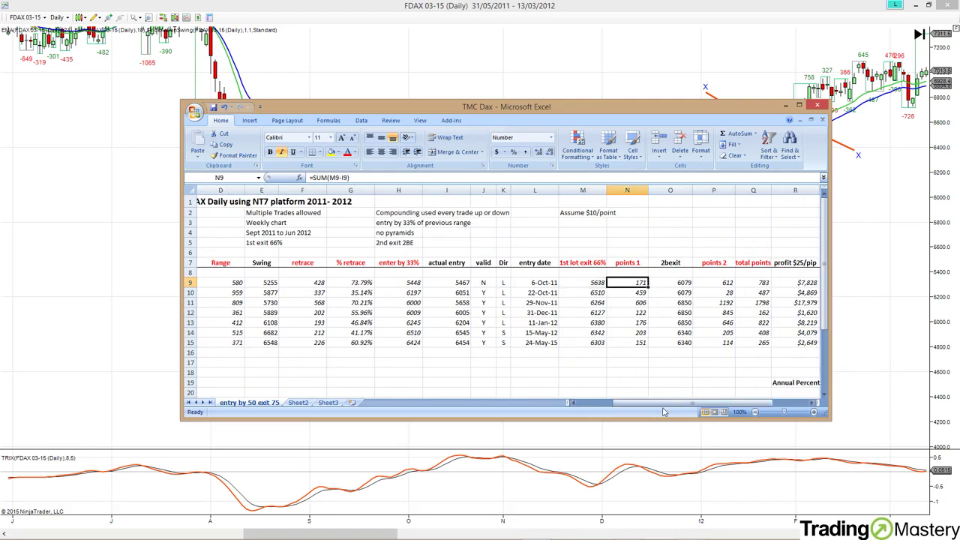
pyautogui.moveTo(662, 406); pyautogui.dragTo(624, 406)
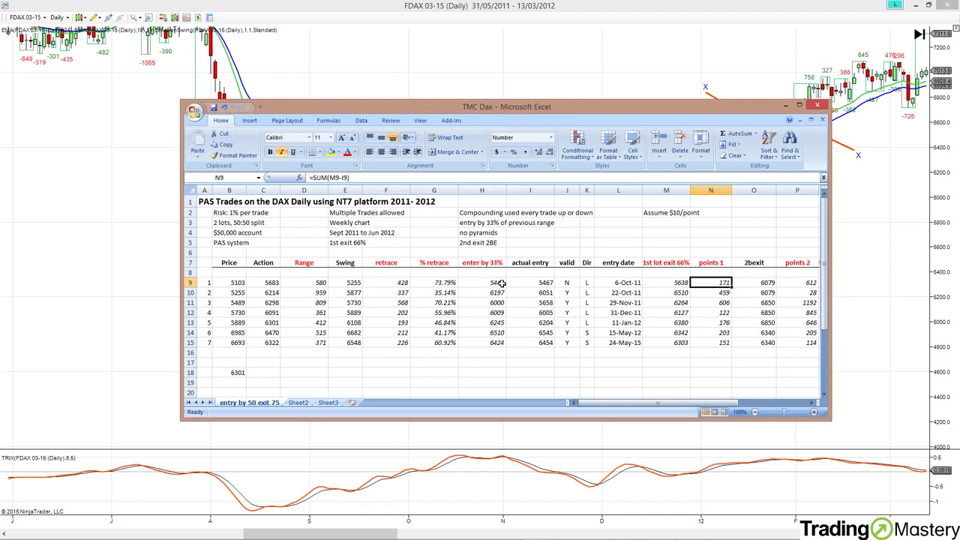
pyautogui.hotkey('alt', 'Tab')
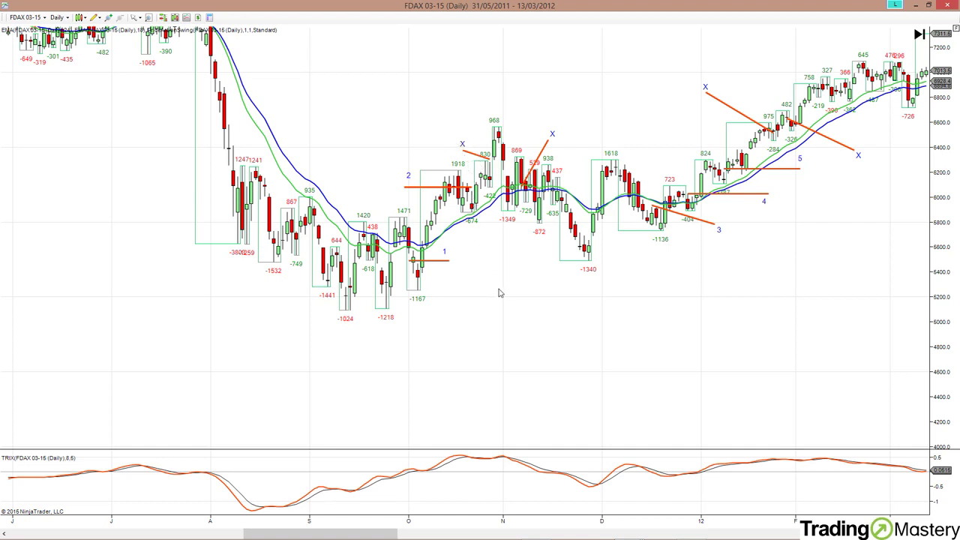
pyautogui.scroll(-3, 492, 293)
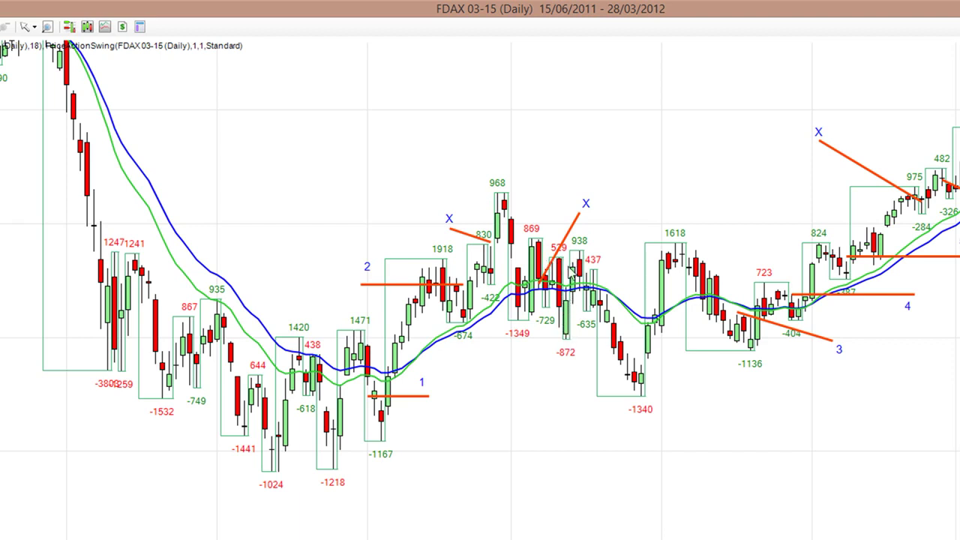
# Step: Examine marked trades 2 to 7 and the X setups on the NinjaTrader FDAX daily chart, continuing through October 2012
pyautogui.moveTo(558, 423); pyautogui.dragTo(461, 416)
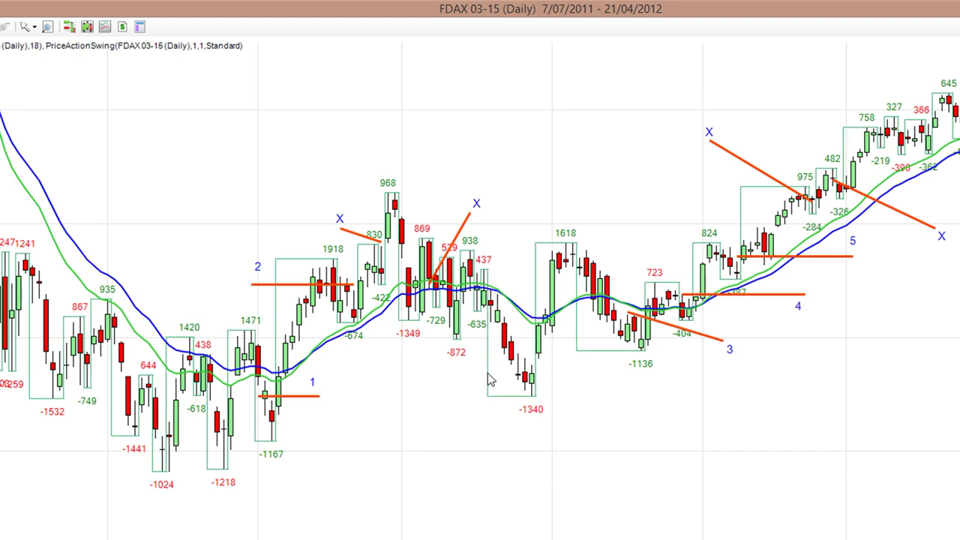
pyautogui.moveTo(634, 435); pyautogui.dragTo(518, 448)
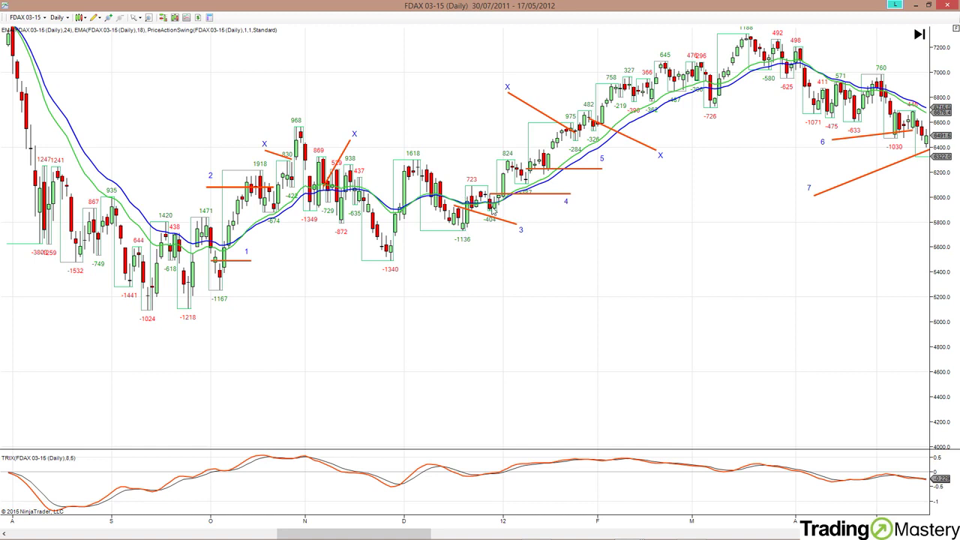
pyautogui.scroll(-3, 522, 213)
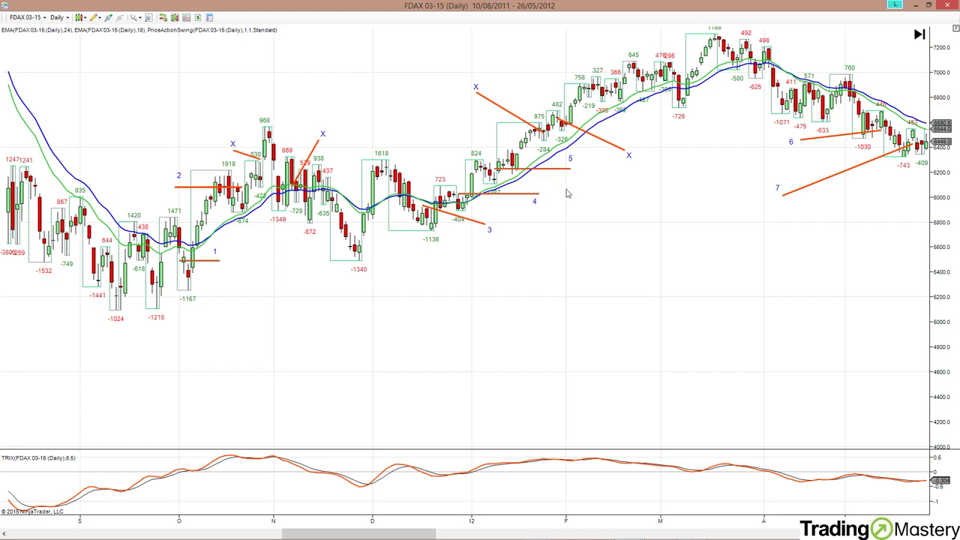
pyautogui.scroll(-2, 568, 194)
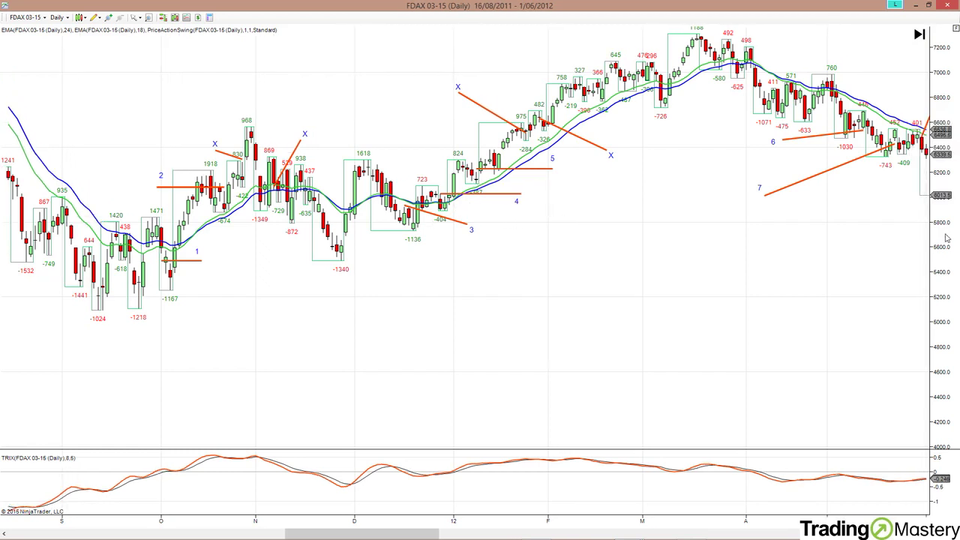
pyautogui.moveTo(943, 239); pyautogui.dragTo(935, 325)
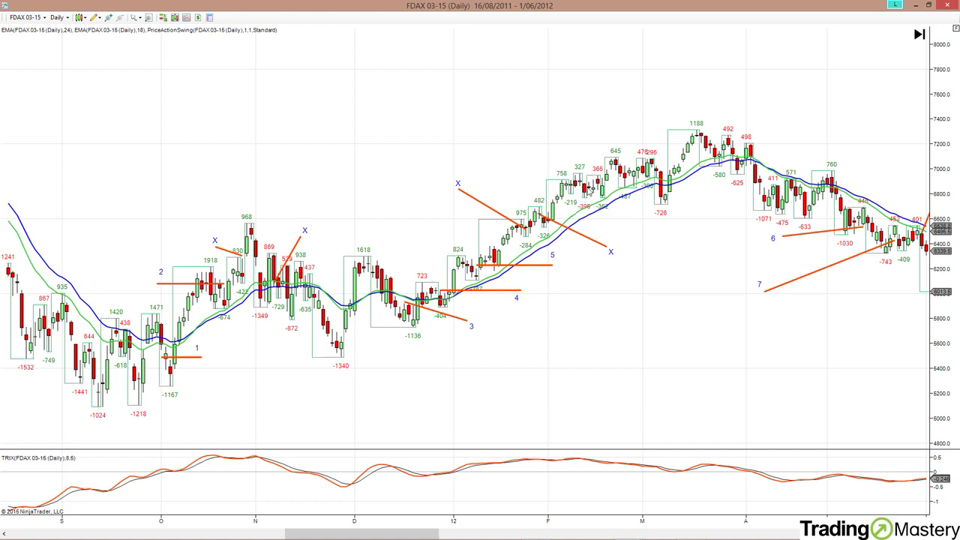
pyautogui.moveTo(632, 240); pyautogui.dragTo(586, 243)
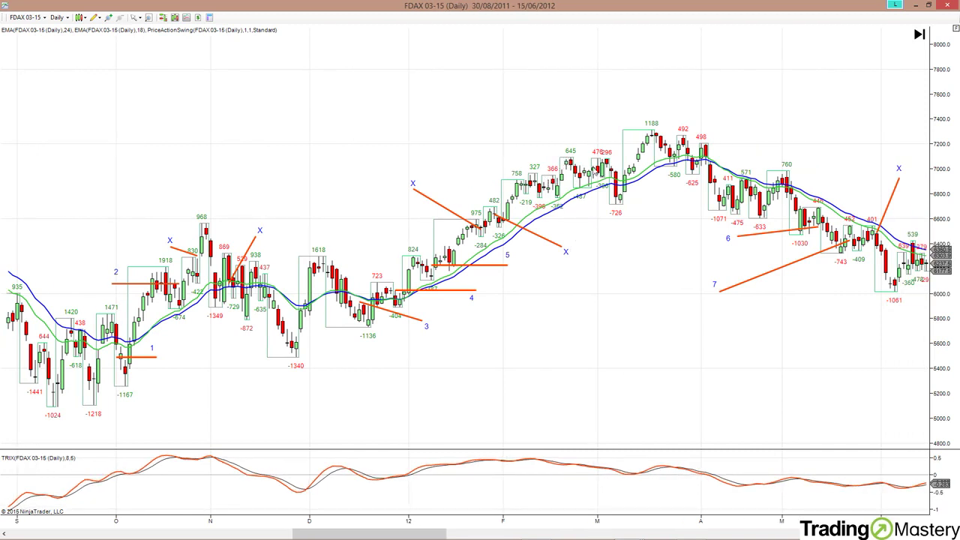
pyautogui.moveTo(636, 247); pyautogui.dragTo(568, 255)
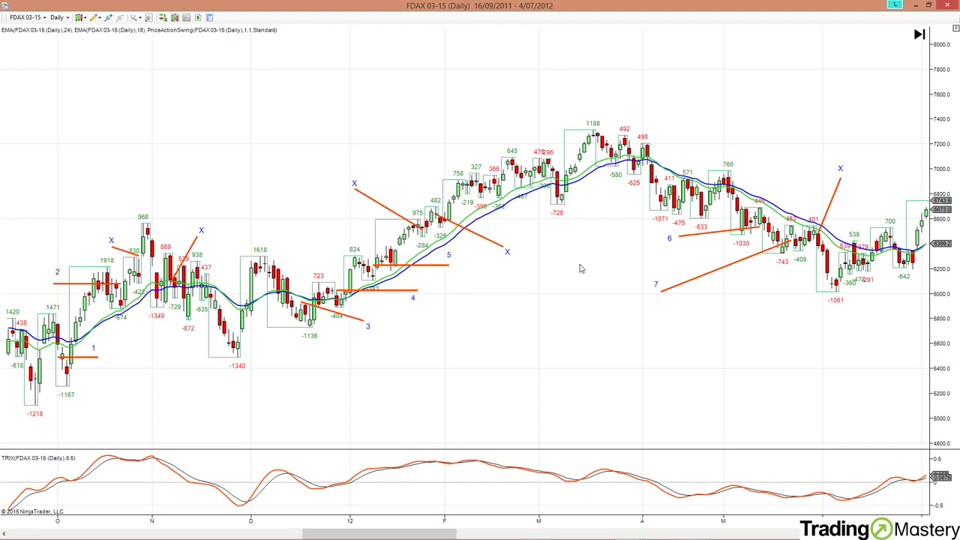
pyautogui.moveTo(578, 268); pyautogui.dragTo(333, 262)
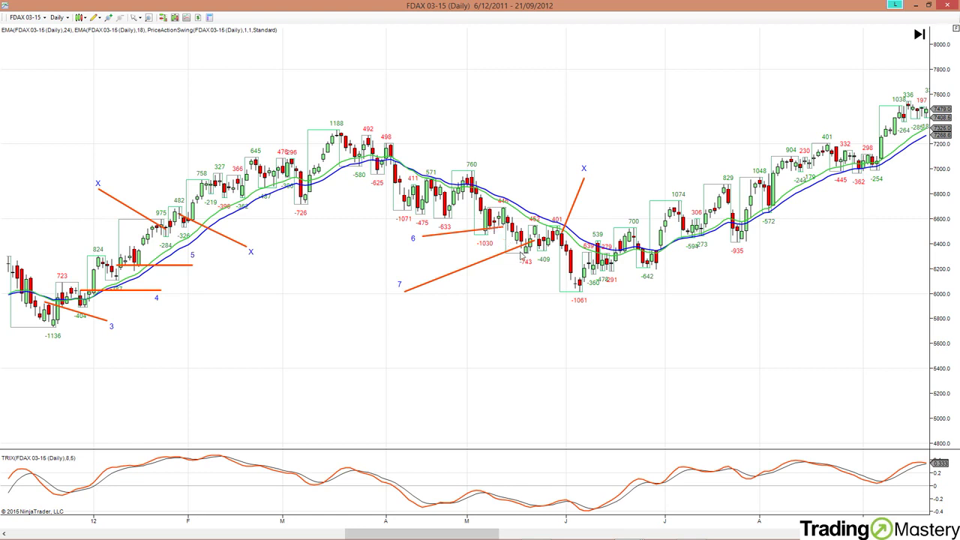
pyautogui.moveTo(538, 267); pyautogui.dragTo(427, 284)
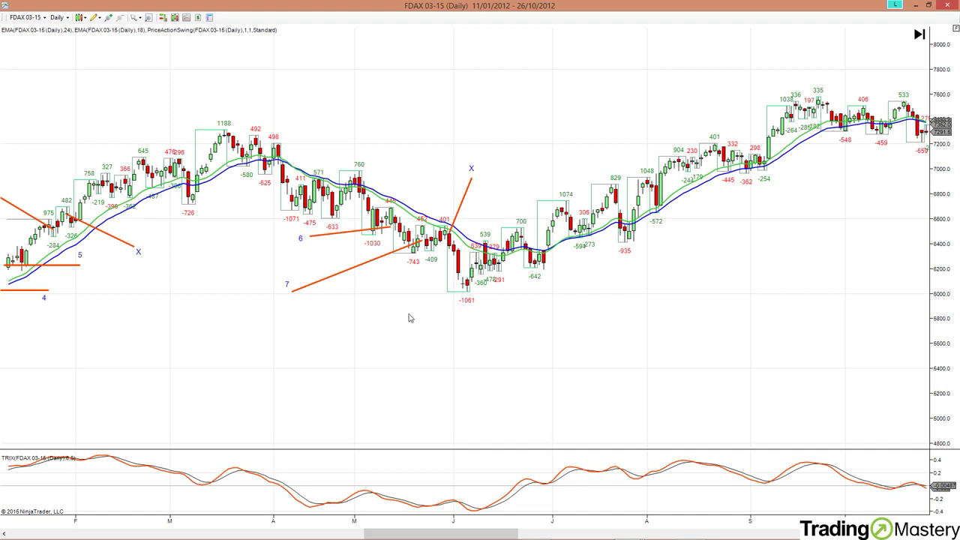
# Step: Review the numbered trades on the FDAX daily chart again, going back from trade 7 to trade 1 and July 2011
pyautogui.moveTo(409, 321); pyautogui.dragTo(549, 335)
pyautogui.moveTo(387, 336); pyautogui.dragTo(548, 325)
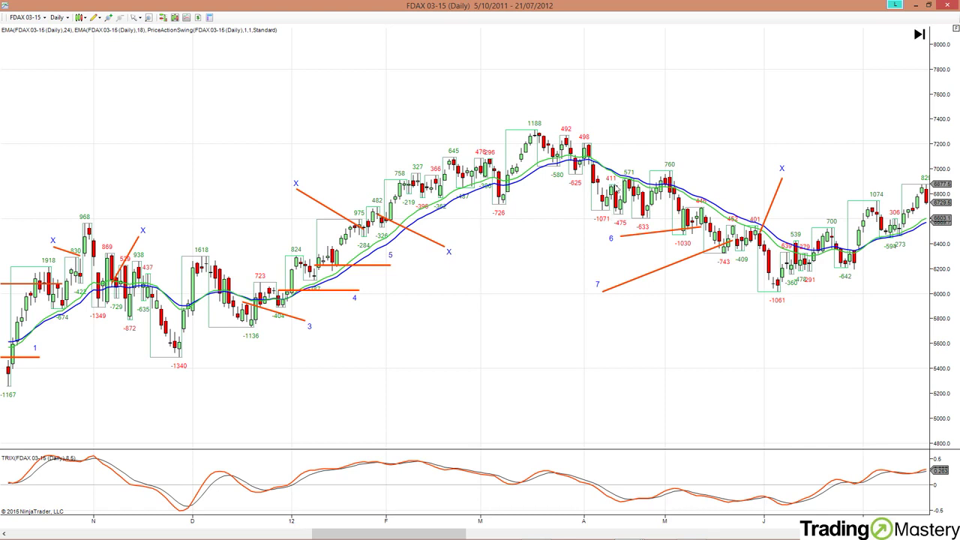
pyautogui.moveTo(590, 248); pyautogui.dragTo(537, 266)
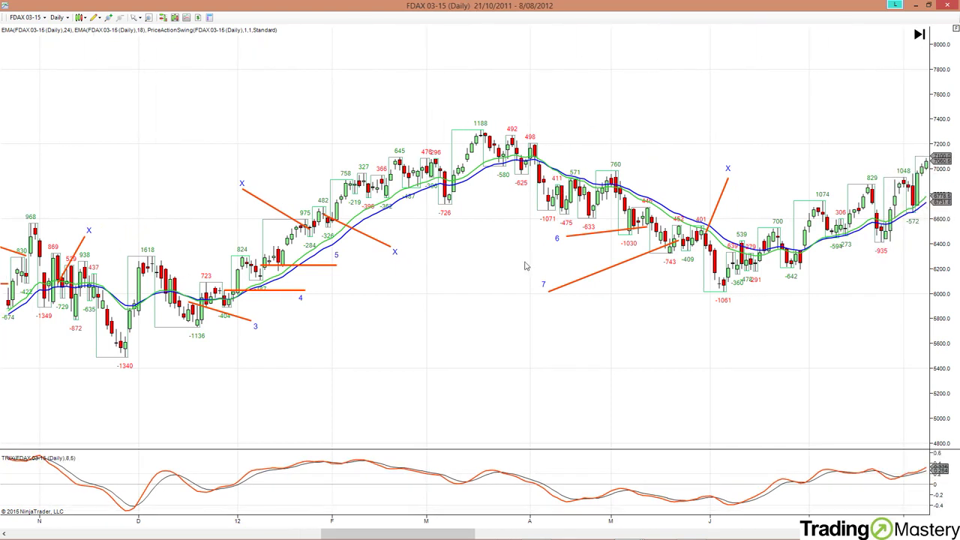
pyautogui.moveTo(368, 298); pyautogui.dragTo(504, 320)
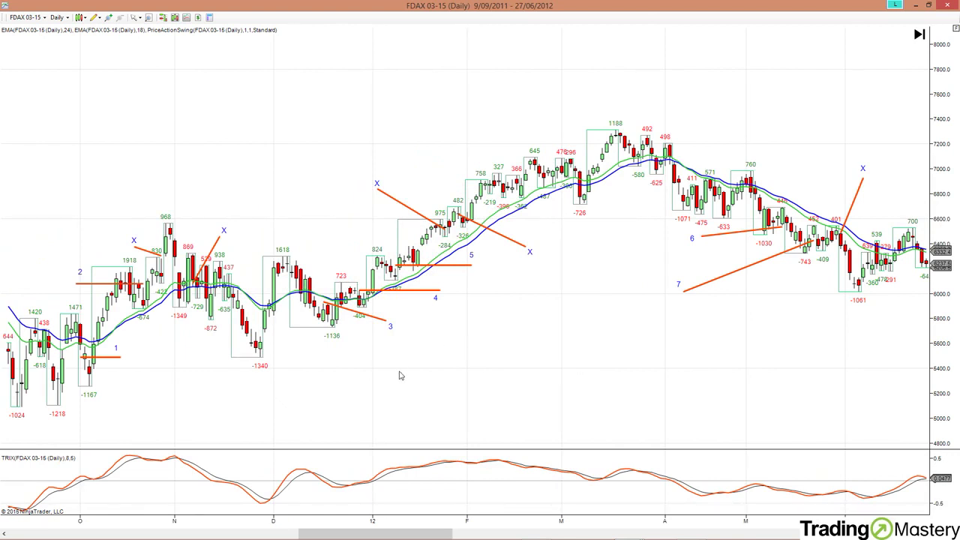
pyautogui.moveTo(402, 375); pyautogui.dragTo(462, 379)
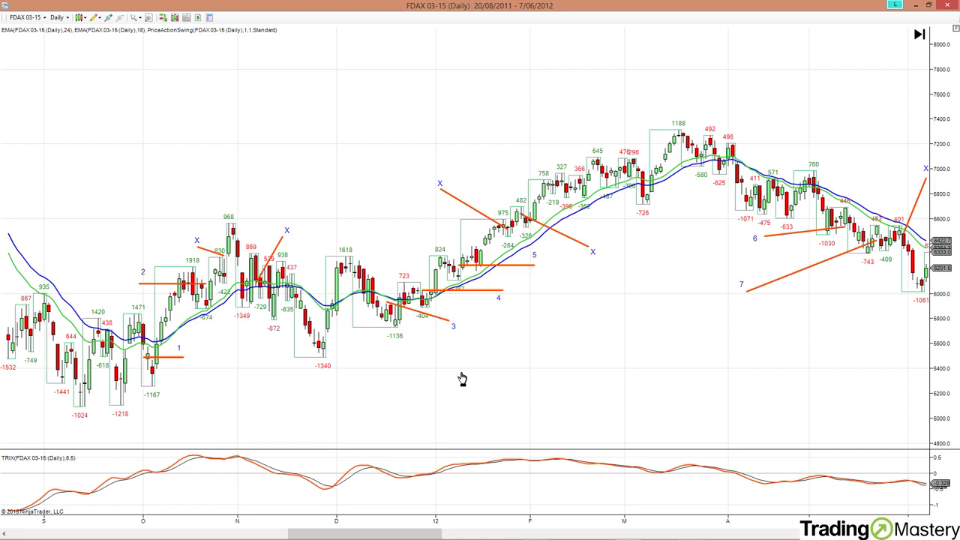
pyautogui.moveTo(746, 358); pyautogui.dragTo(384, 361)
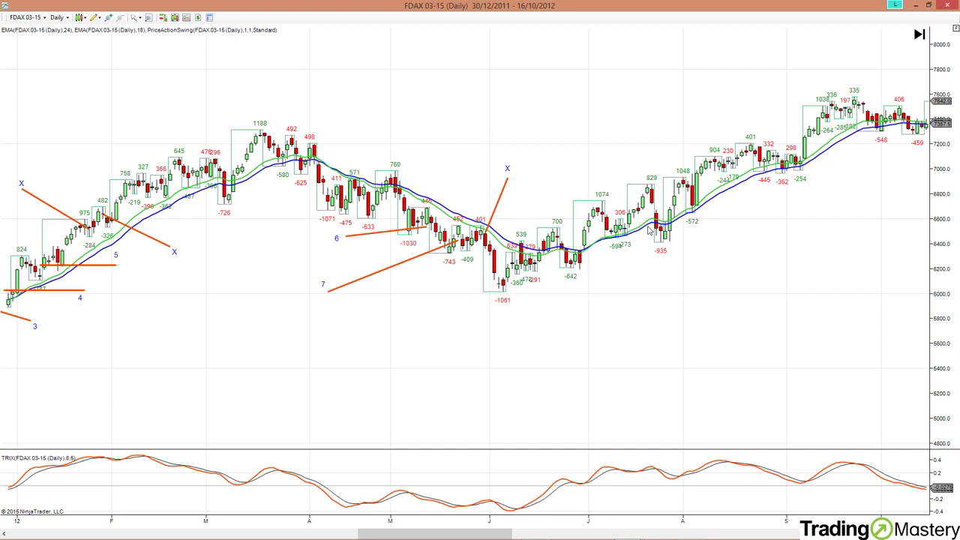
pyautogui.moveTo(417, 400); pyautogui.dragTo(649, 403)
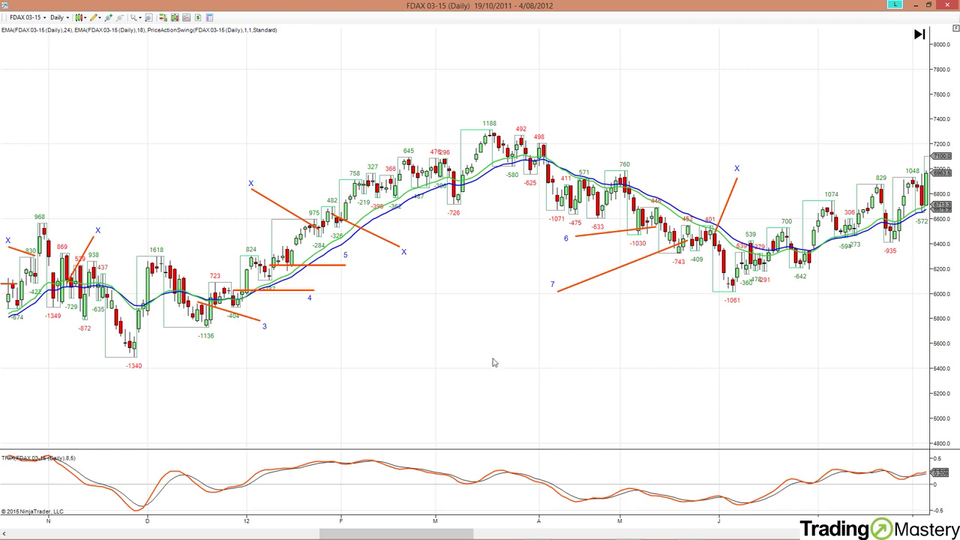
pyautogui.moveTo(418, 352); pyautogui.dragTo(635, 368)
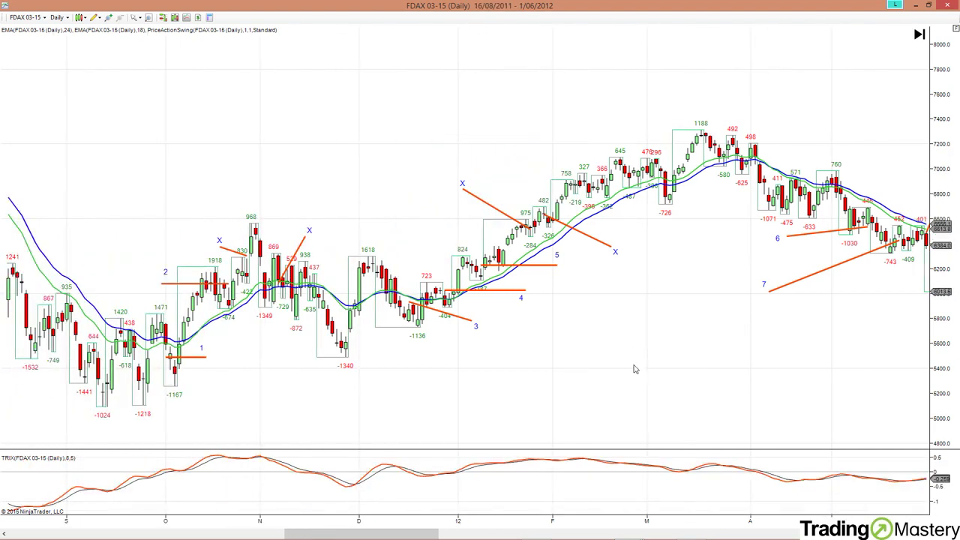
pyautogui.moveTo(379, 393); pyautogui.dragTo(512, 335)
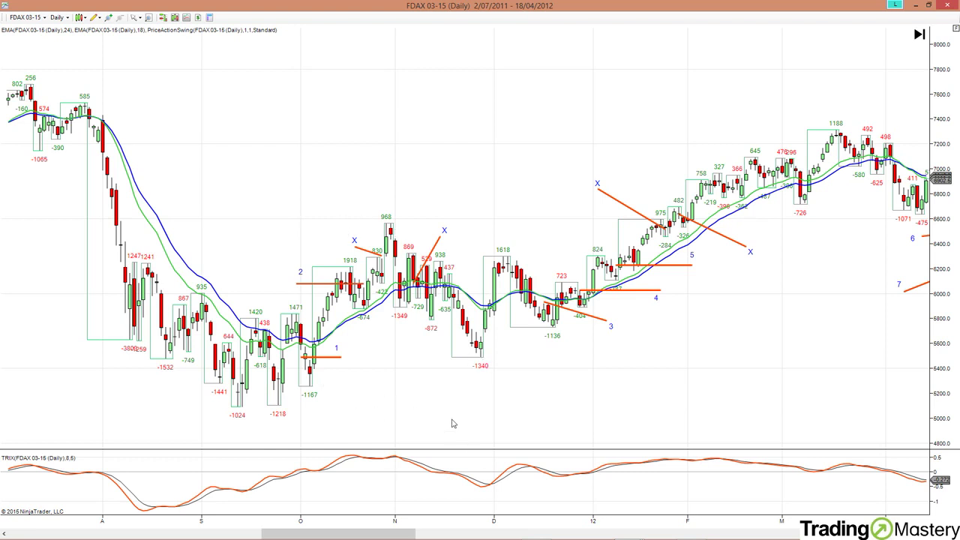
# Step: Switch to the TMC Dax workbook in Excel and enlarge its window to show the trade table through the account column
pyautogui.hotkey('alt', 'Tab')
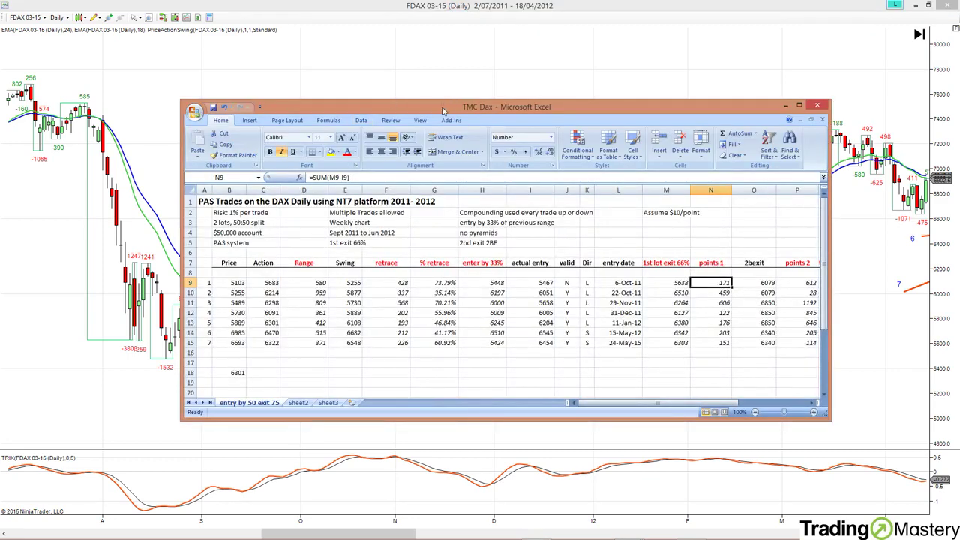
pyautogui.moveTo(444, 111); pyautogui.dragTo(310, 64)
pyautogui.moveTo(692, 371); pyautogui.dragTo(906, 395)
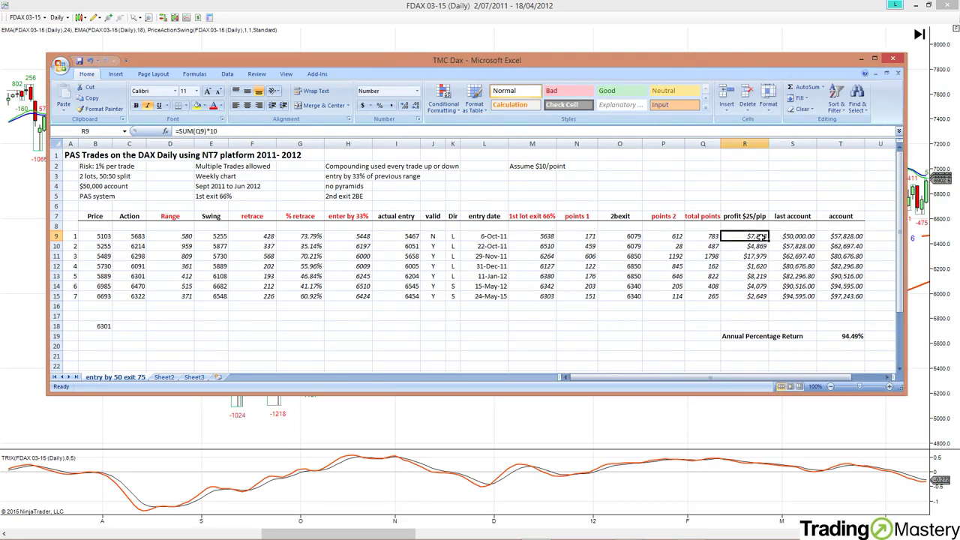
# Step: Change the profit heading in cell R7 to "profit $10/pip"
pyautogui.click(761, 236)
pyautogui.click(758, 217)
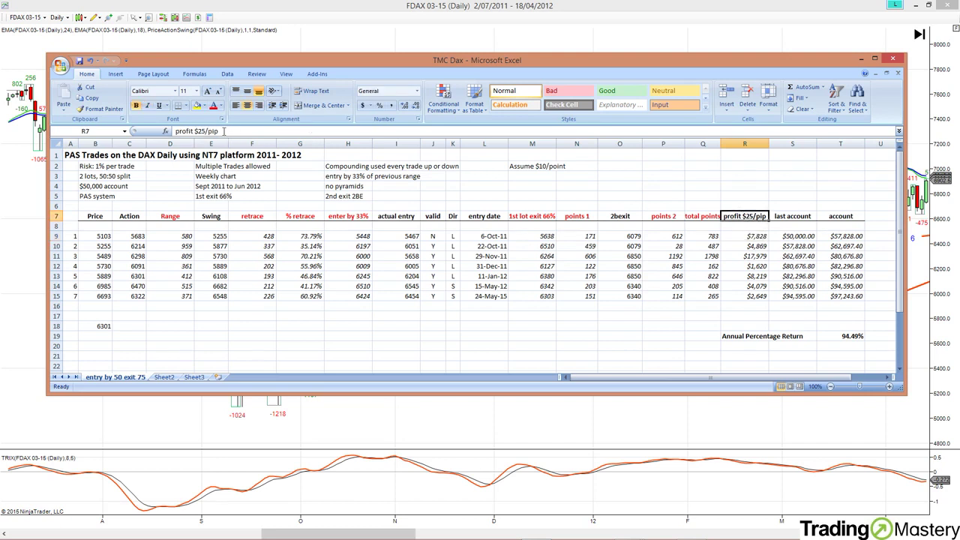
pyautogui.moveTo(207, 132); pyautogui.dragTo(199, 132)
pyautogui.write('10')
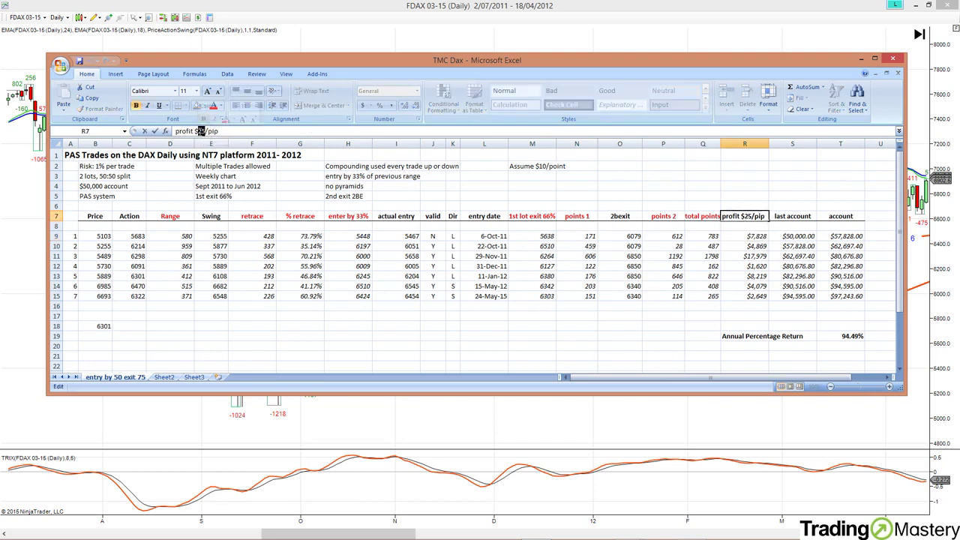
pyautogui.press('Return')
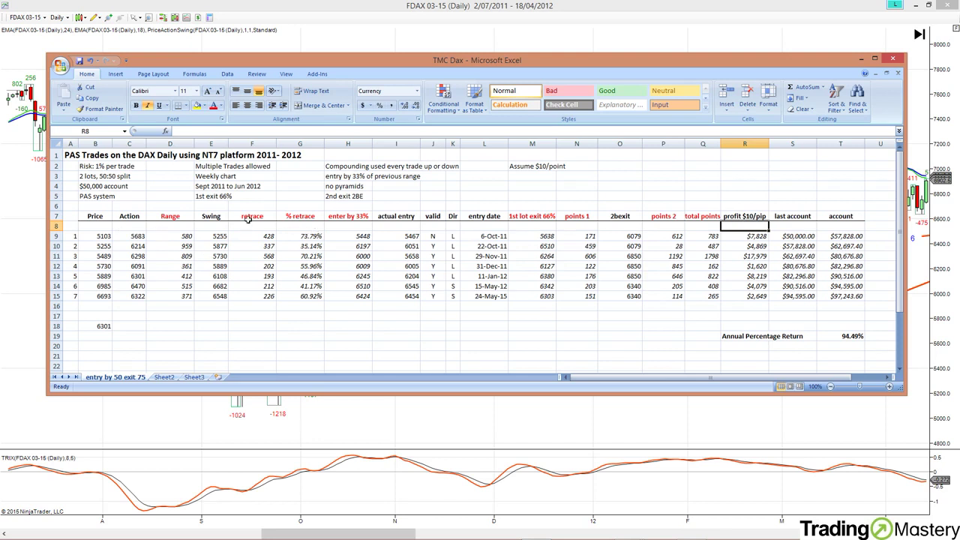
# Step: Try dividing the range by 2 in trade 1's enter by 33% formula, using =SUM(D9/2) + E9
pyautogui.click(350, 235)
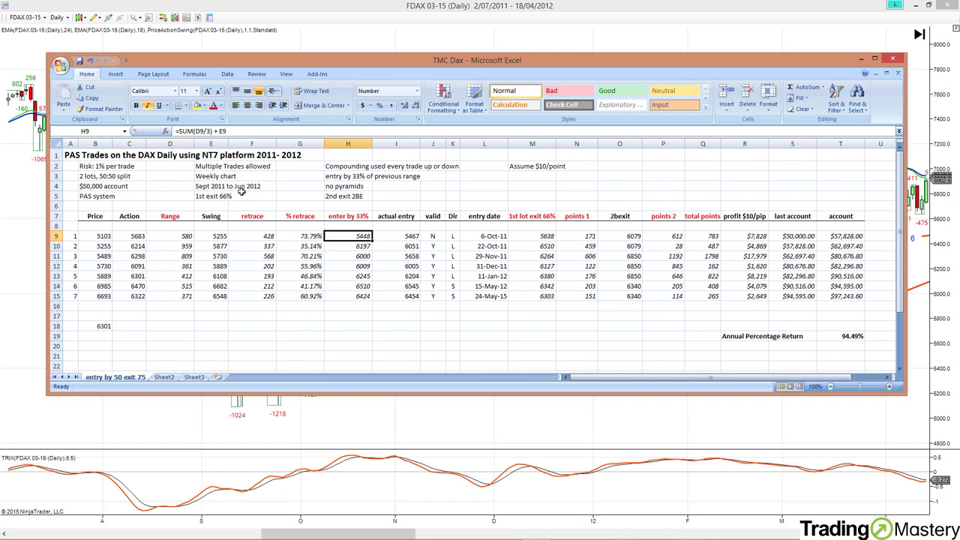
pyautogui.click(188, 132)
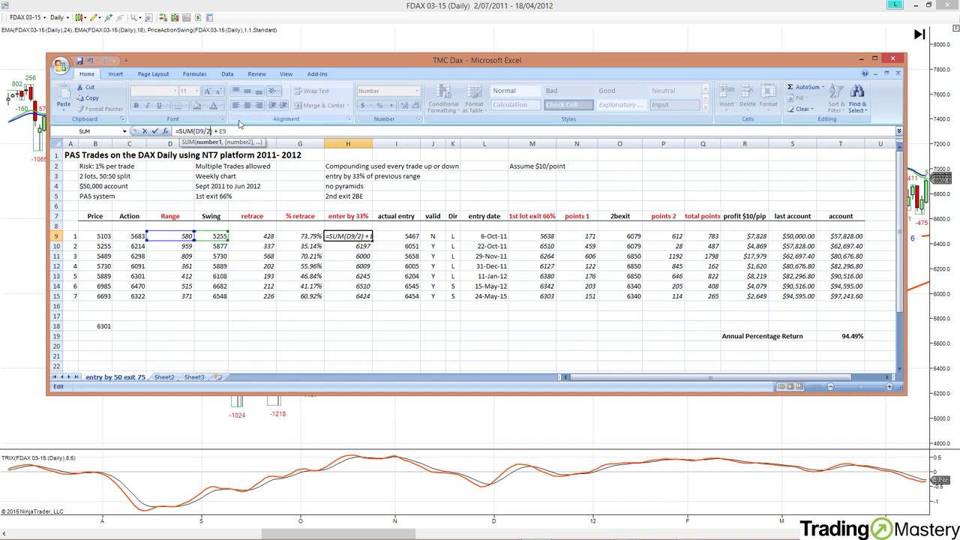
pyautogui.press('Return')
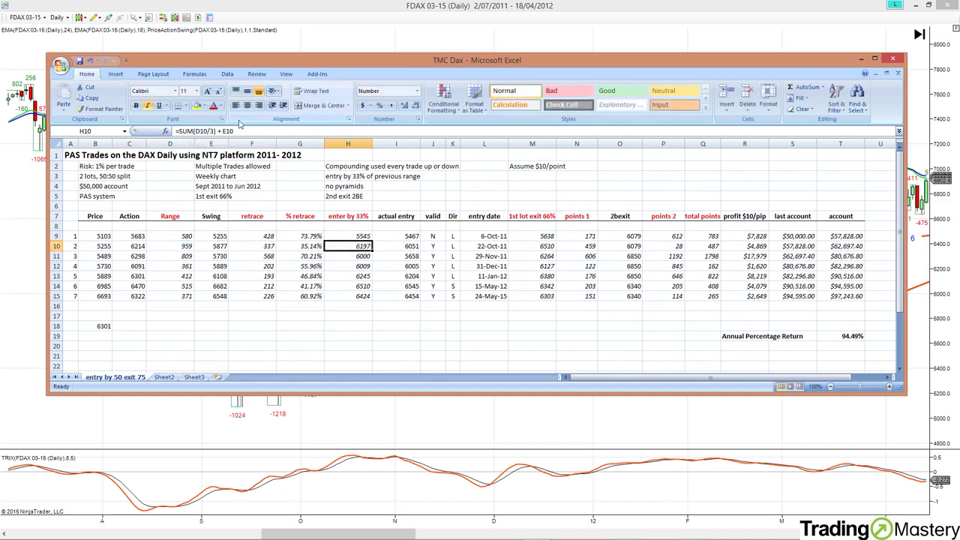
# Step: Restore the divisor of 3 in trade 1's enter by 33% formula, giving =SUM(D9/3) + E9
pyautogui.click(362, 237)
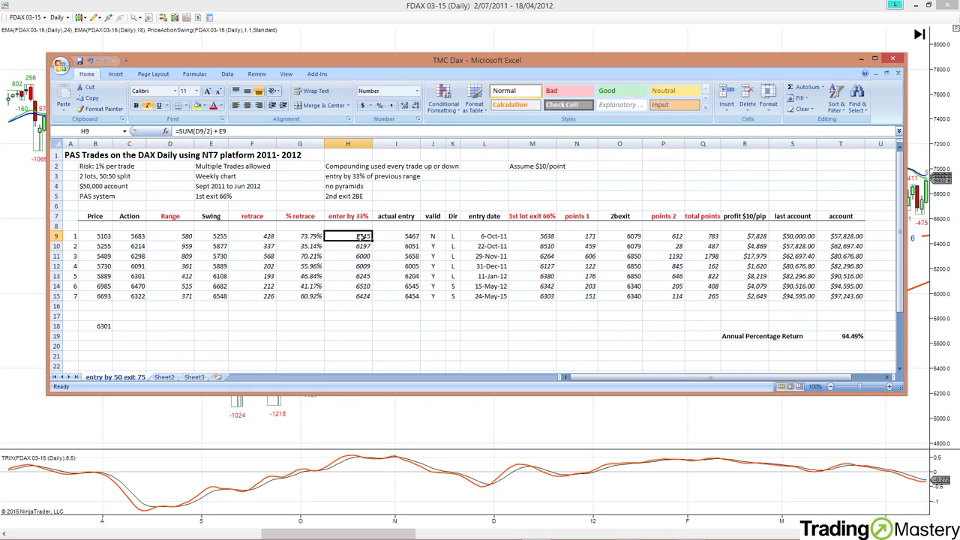
pyautogui.press('F2')
pyautogui.press('Left')
pyautogui.press('Left')
pyautogui.press('Left')
pyautogui.press('Left')
pyautogui.press('Left')
pyautogui.press('Left')
pyautogui.press('BackSpace')
pyautogui.write('3')
pyautogui.hotkey('ctrl', 'Return')
# Step: Inspect the 0.66 factor in trade 1's 1st lot exit 66% formula, discarding any edit to cell M9
pyautogui.click(546, 237)
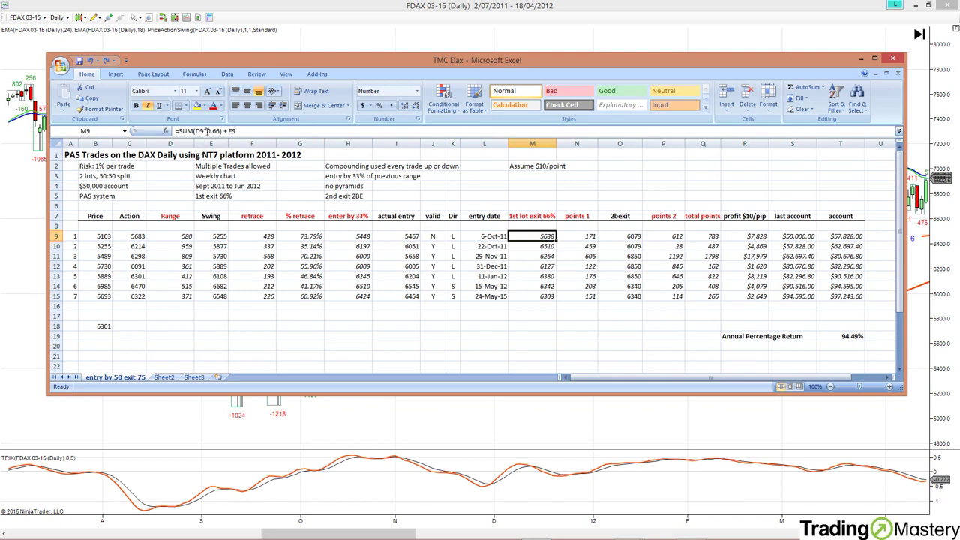
pyautogui.click(218, 132)
pyautogui.moveTo(221, 131); pyautogui.dragTo(212, 131)
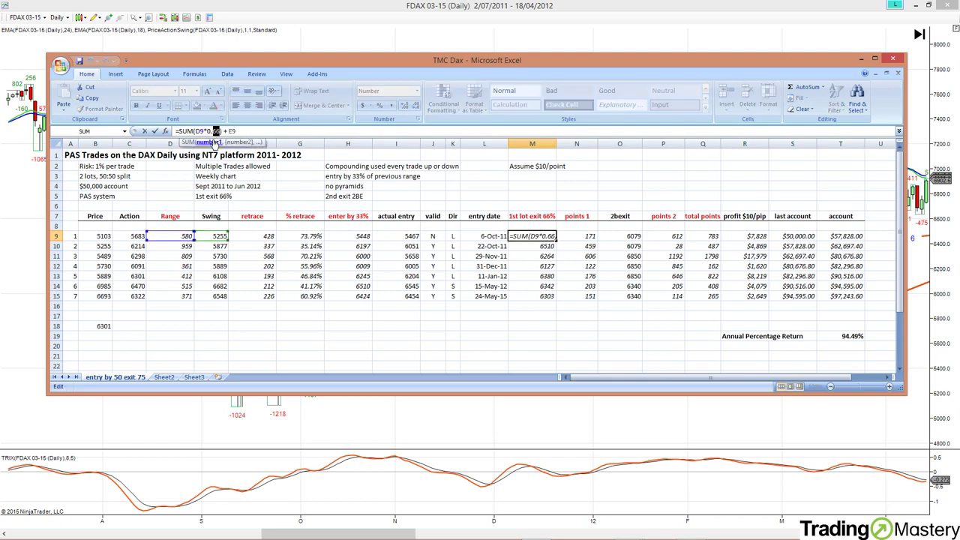
pyautogui.click(485, 334)
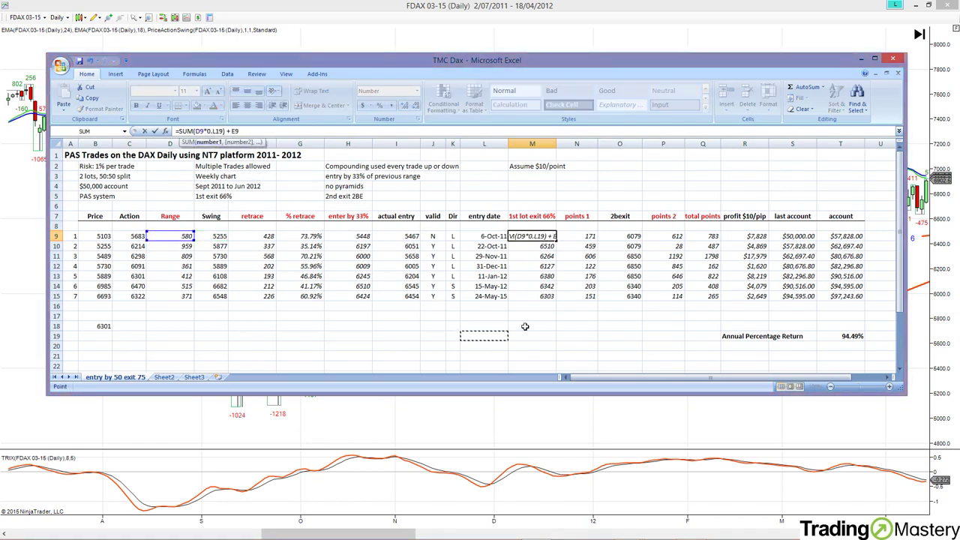
pyautogui.click(144, 131)
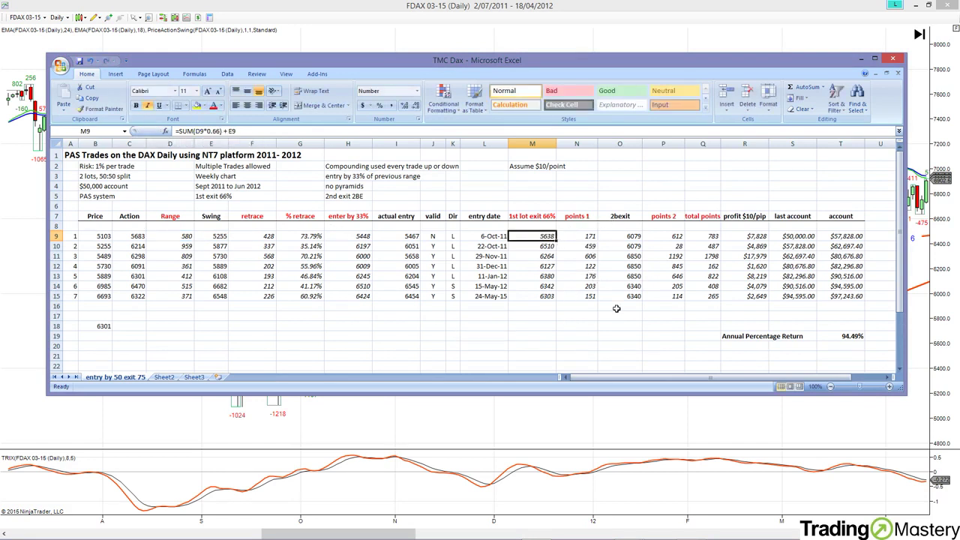
# Step: Clear the stray value in cell B18 below the trade table
pyautogui.moveTo(413, 335); pyautogui.dragTo(449, 336)
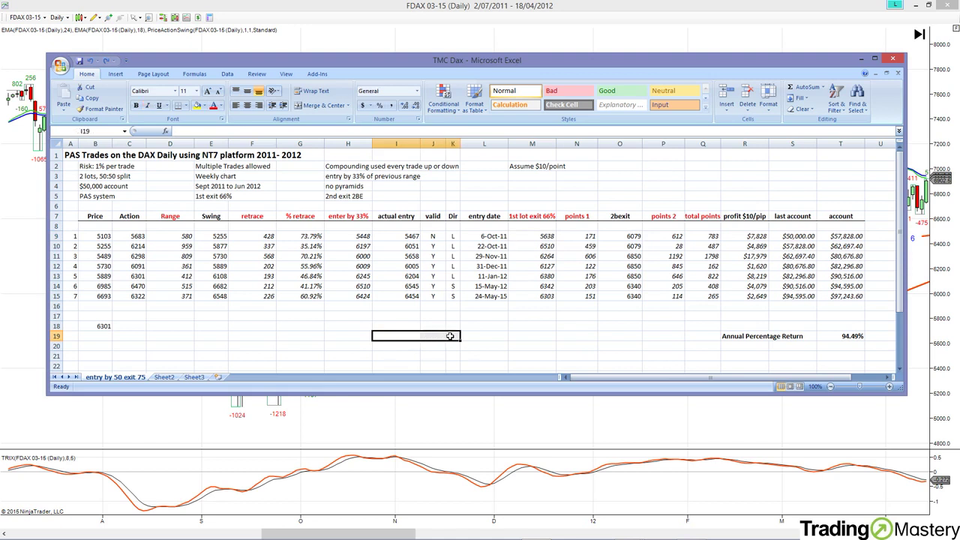
pyautogui.click(452, 335)
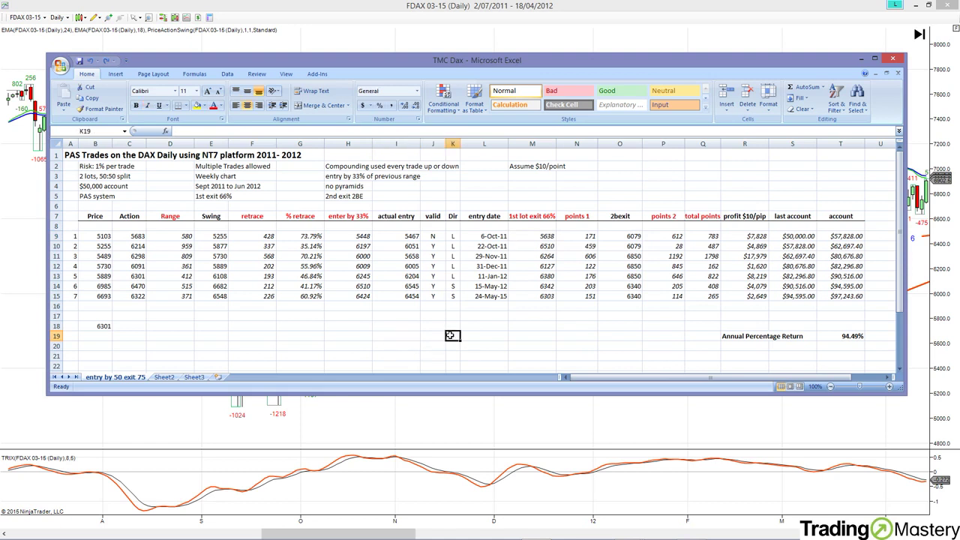
pyautogui.click(105, 326)
pyautogui.press('Delete')
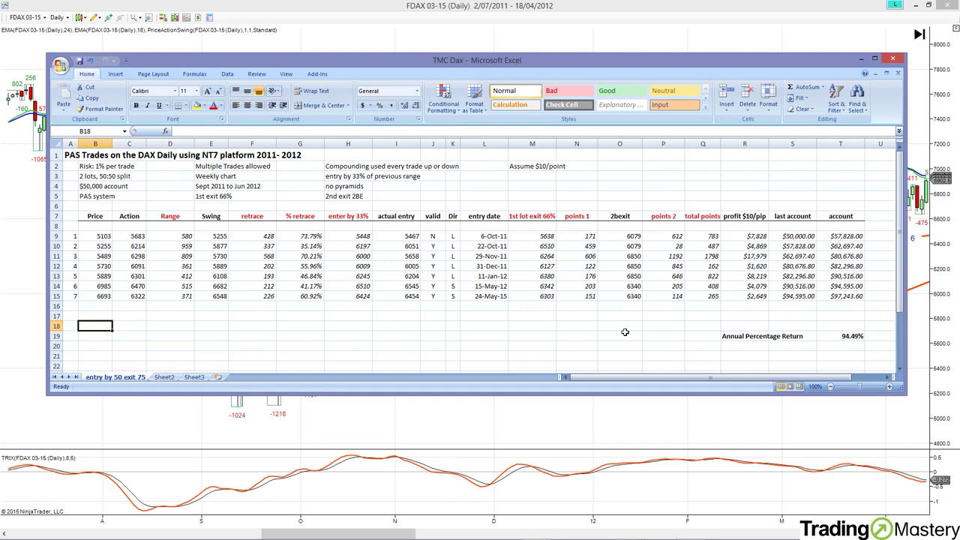
# Step: Switch back to the NinjaTrader FDAX chart and examine the price action before trade 1, back to May 2011
pyautogui.hotkey('alt', 'Tab')
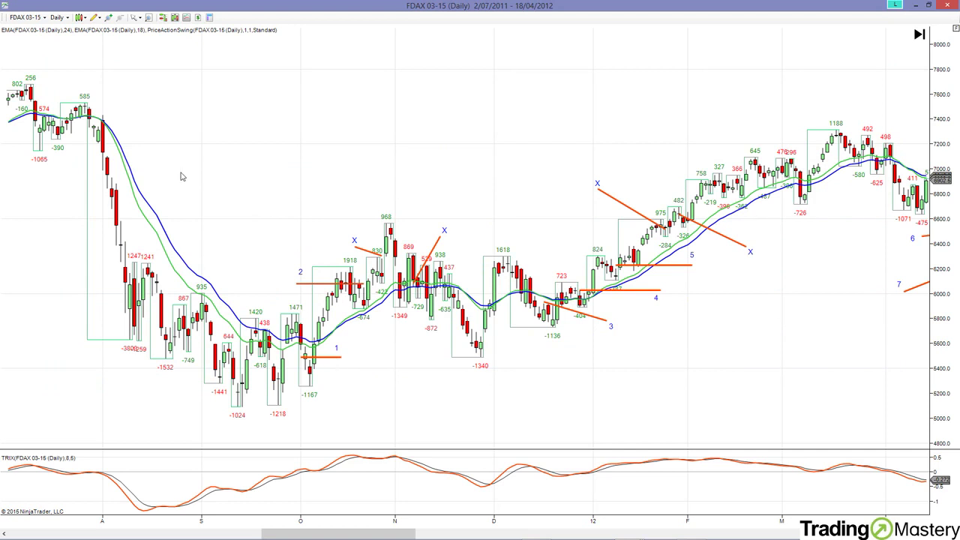
pyautogui.moveTo(231, 221); pyautogui.dragTo(380, 240)
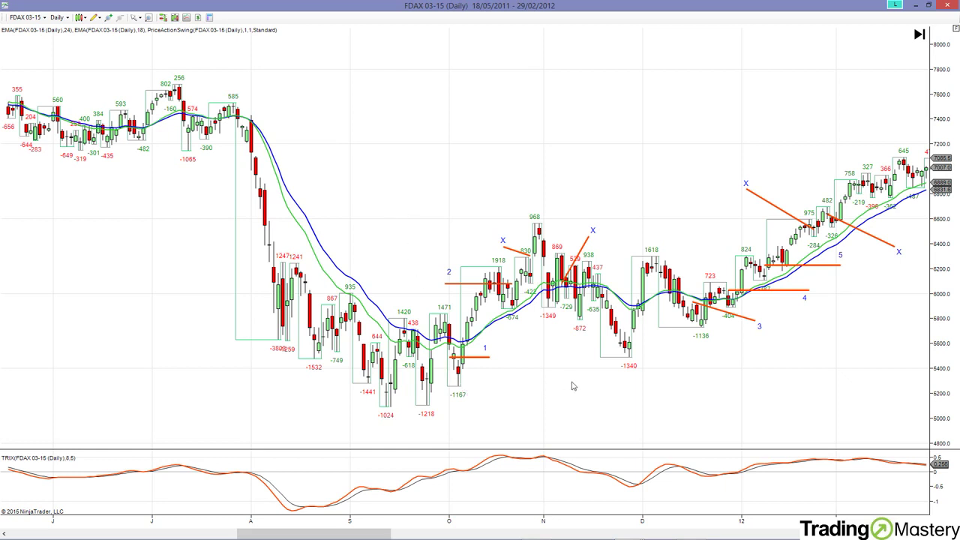
# Step: Examine the FDAX daily chart around marked trades 1 to 5, from June 2011 to April 2012
pyautogui.moveTo(574, 387); pyautogui.dragTo(522, 388)
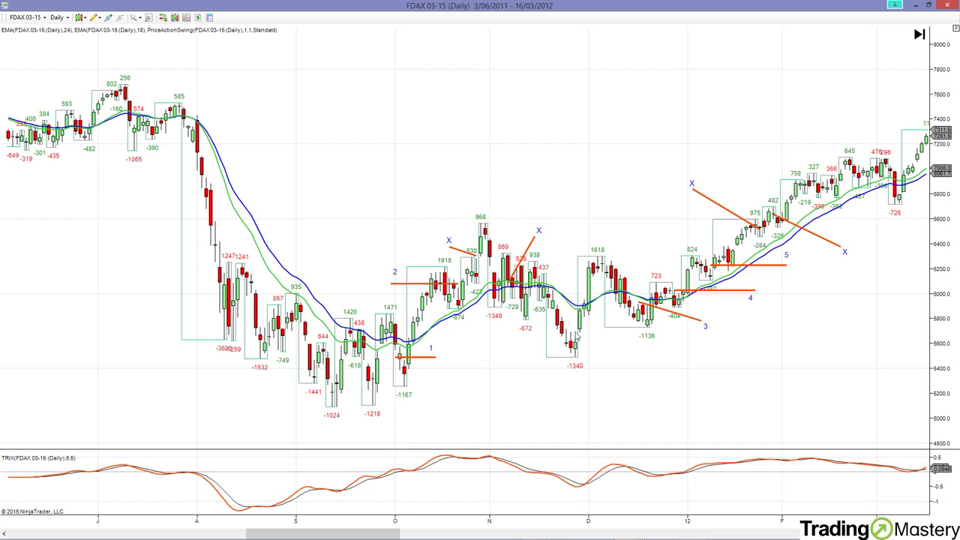
pyautogui.scroll(-5, 656, 418)
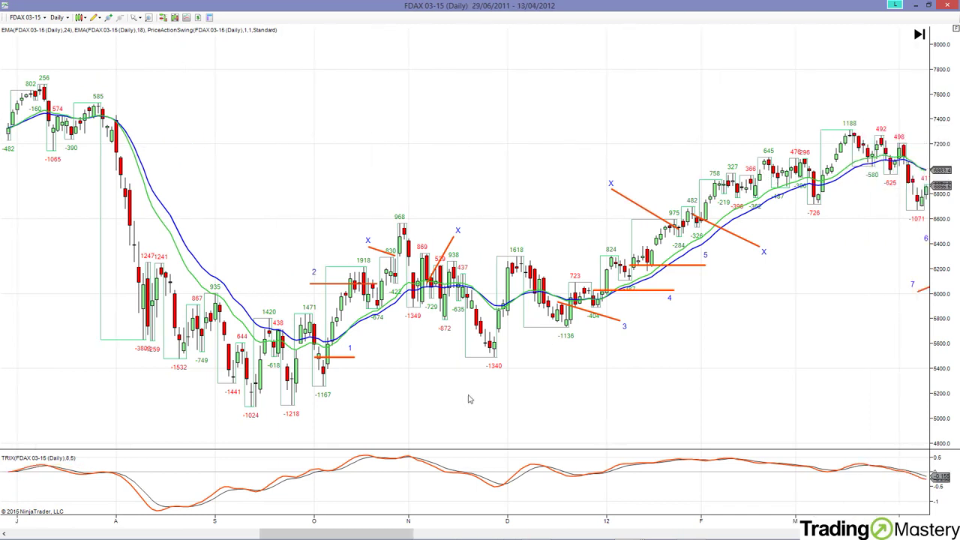
pyautogui.moveTo(468, 397); pyautogui.dragTo(509, 403)
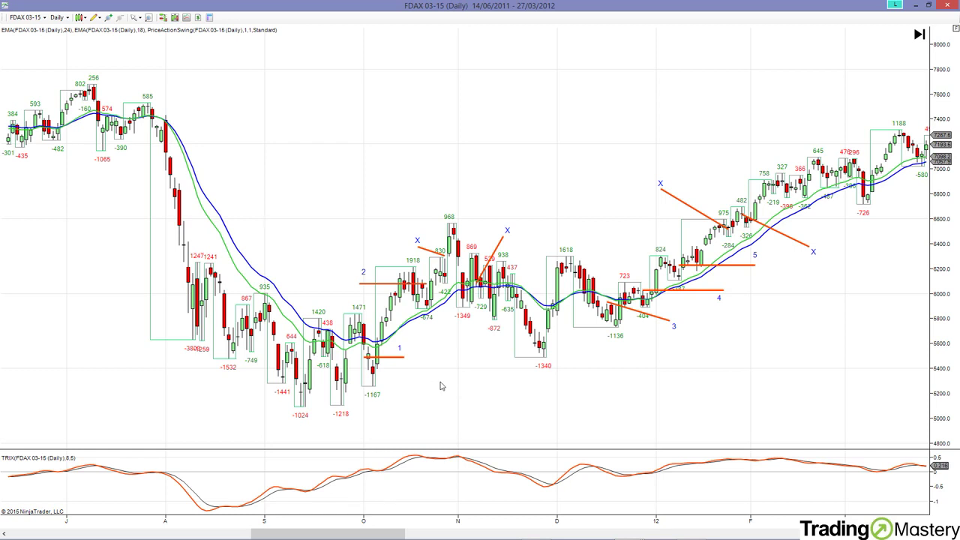
pyautogui.moveTo(455, 384); pyautogui.dragTo(503, 386)
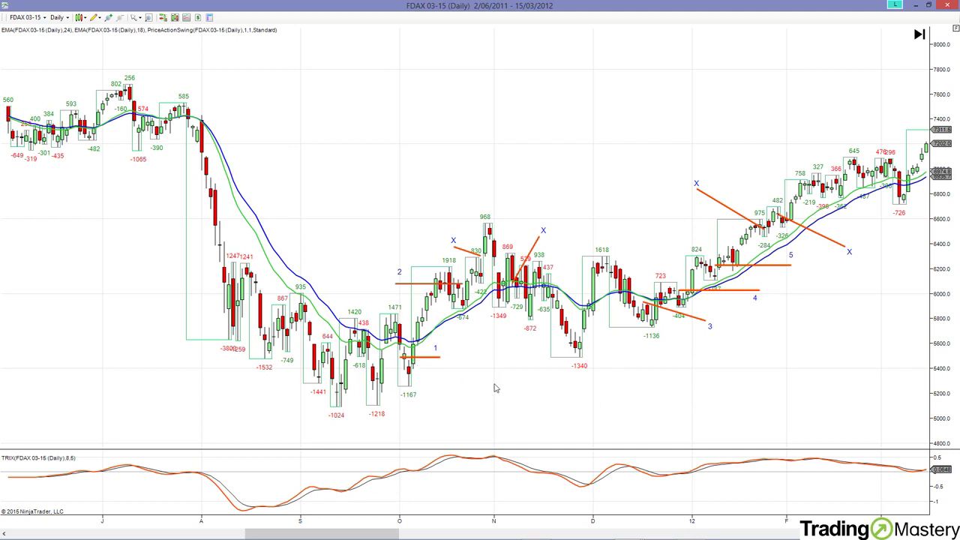
# Step: Switch to the Excel worksheet and review the "entry by 33% of previous range" rule in cell H3
pyautogui.hotkey('alt', 'Tab')
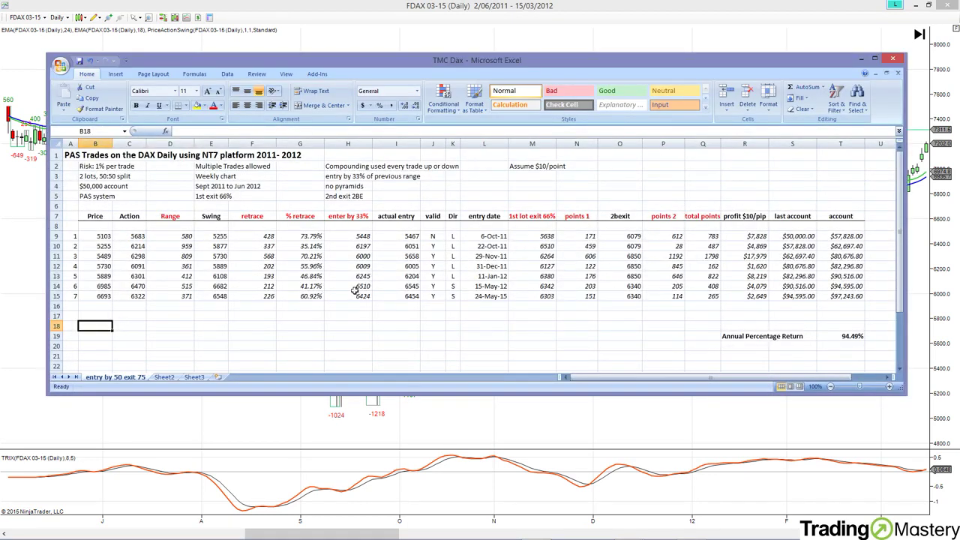
pyautogui.click(334, 178)
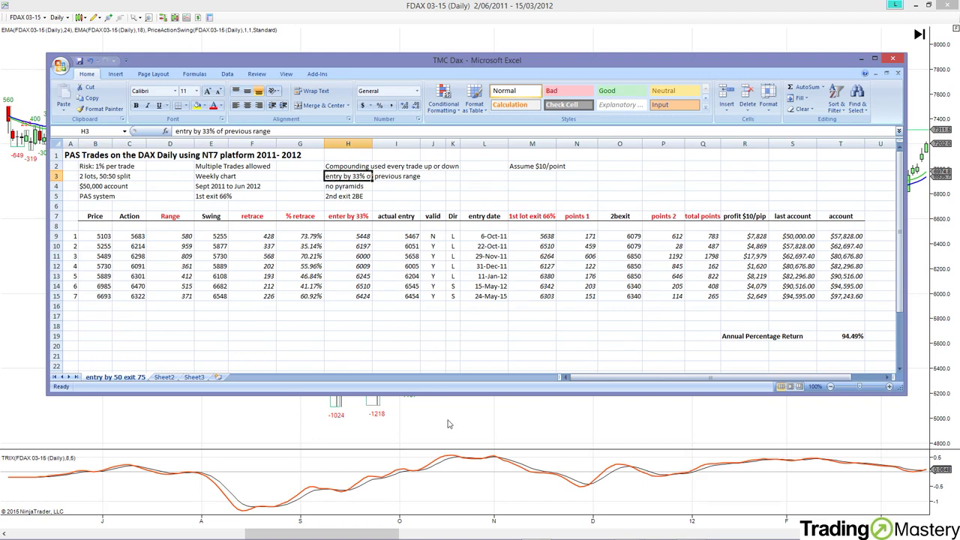
# Step: Return to the NinjaTrader FDAX chart and examine the price action onward to trades 6 and 7, up to May 2012
pyautogui.click(448, 424)
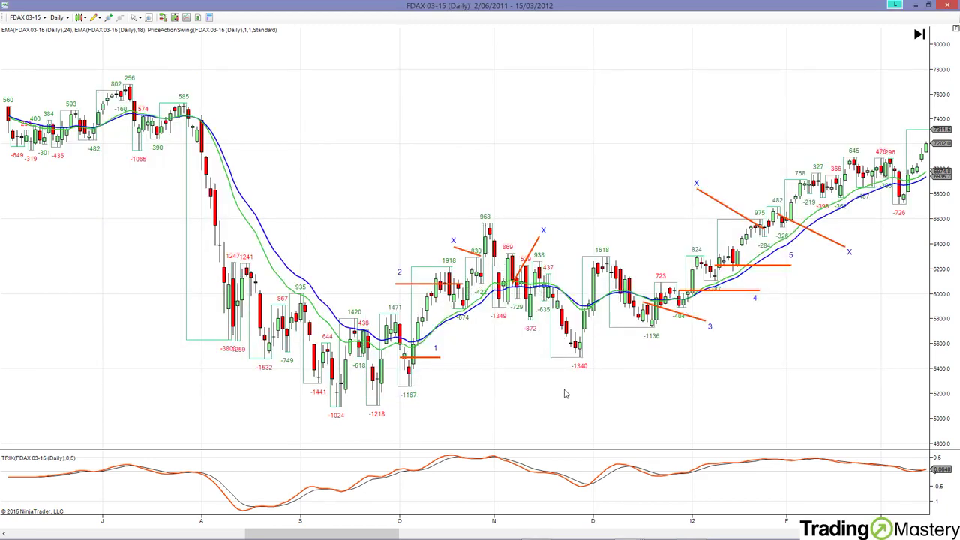
pyautogui.scroll(-4, 593, 405)
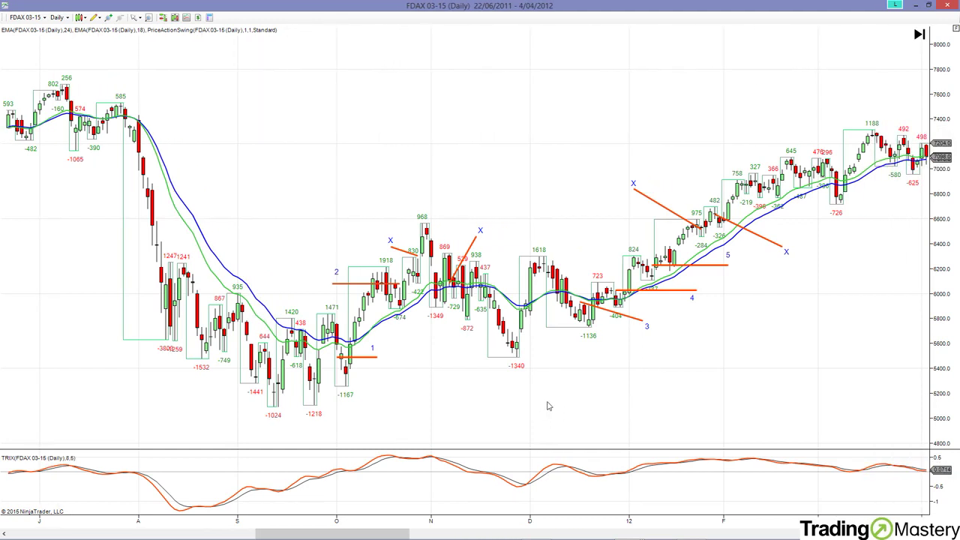
pyautogui.moveTo(644, 373); pyautogui.dragTo(570, 390)
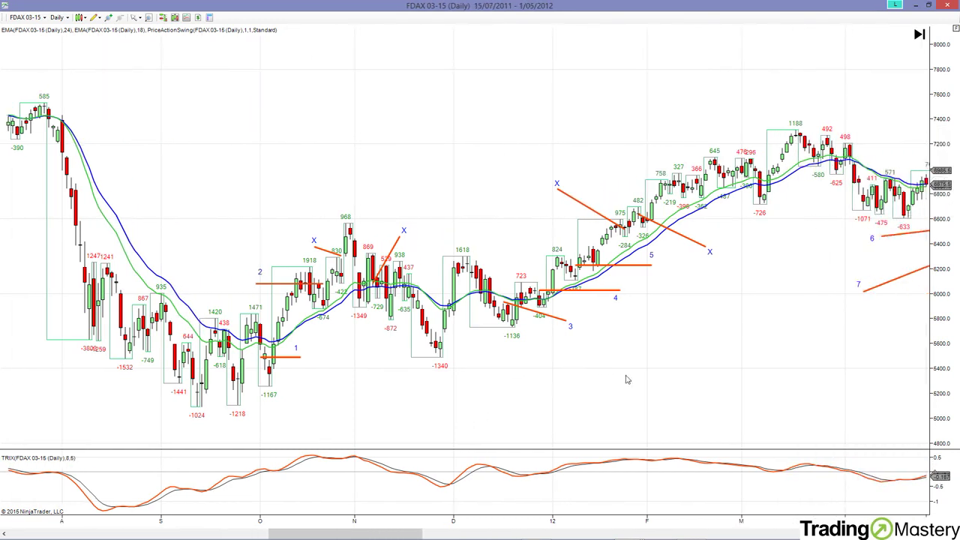
pyautogui.moveTo(656, 375); pyautogui.dragTo(623, 389)
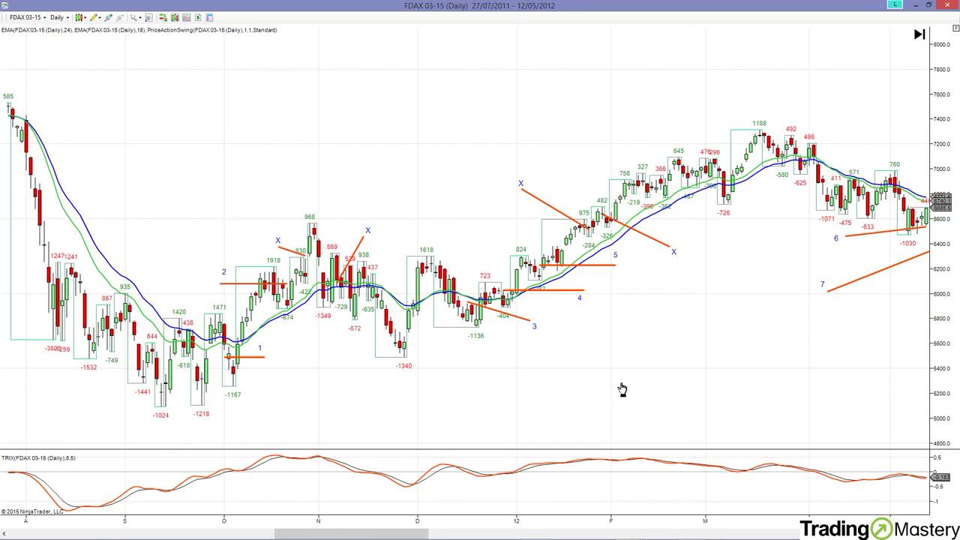